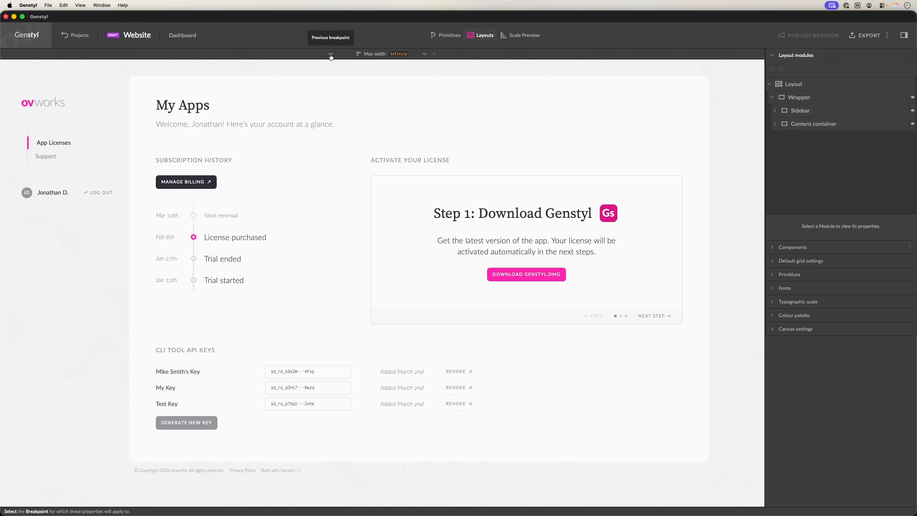
- At the Notebook breakpoint, set the Content top box's direction to vertical
click(330, 55)
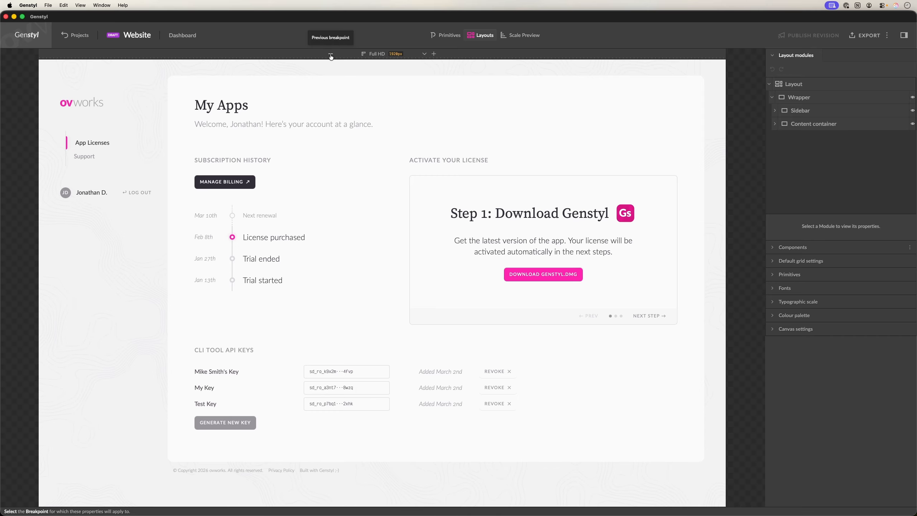
click(331, 55)
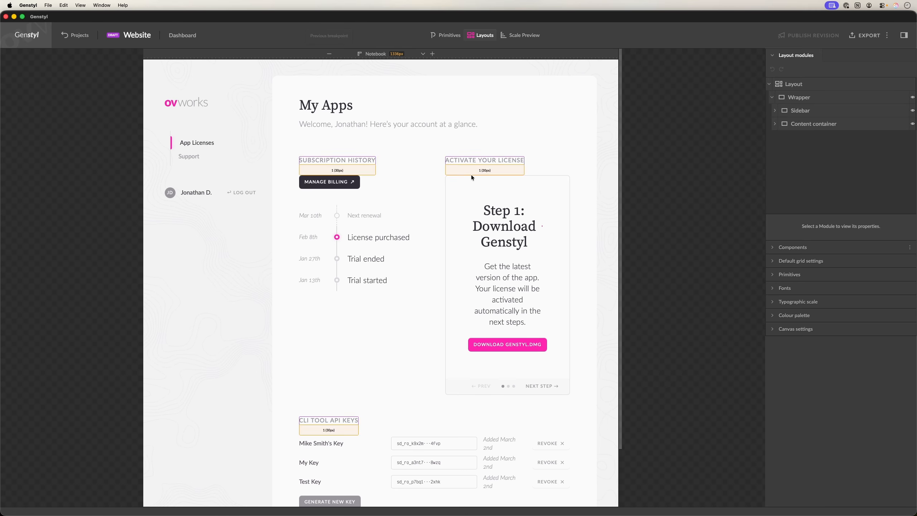
click(434, 204)
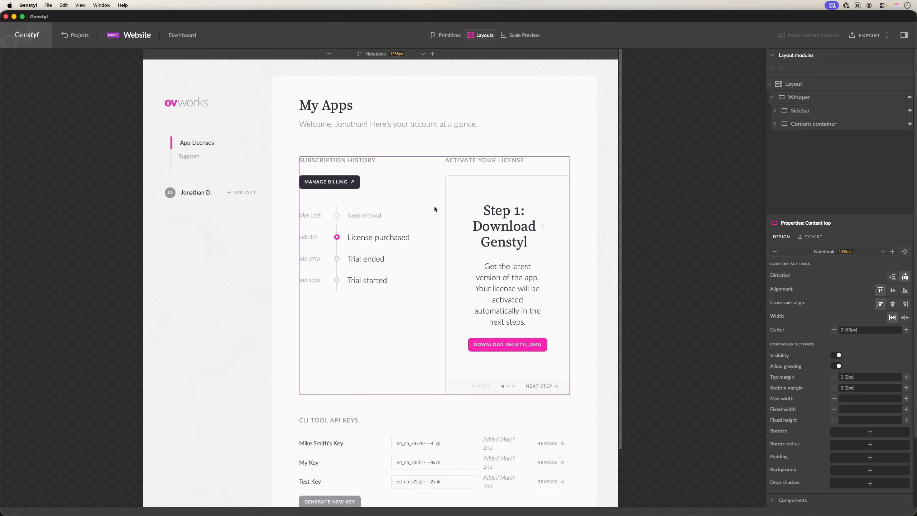
click(893, 277)
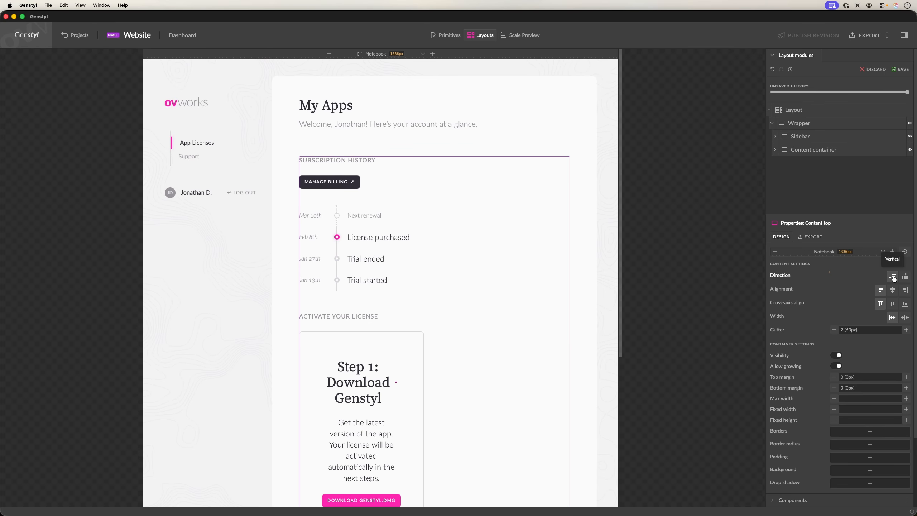
- Check how the page layout behaves at the Full HD, Notebook and Tablet landscape breakpoints
click(432, 53)
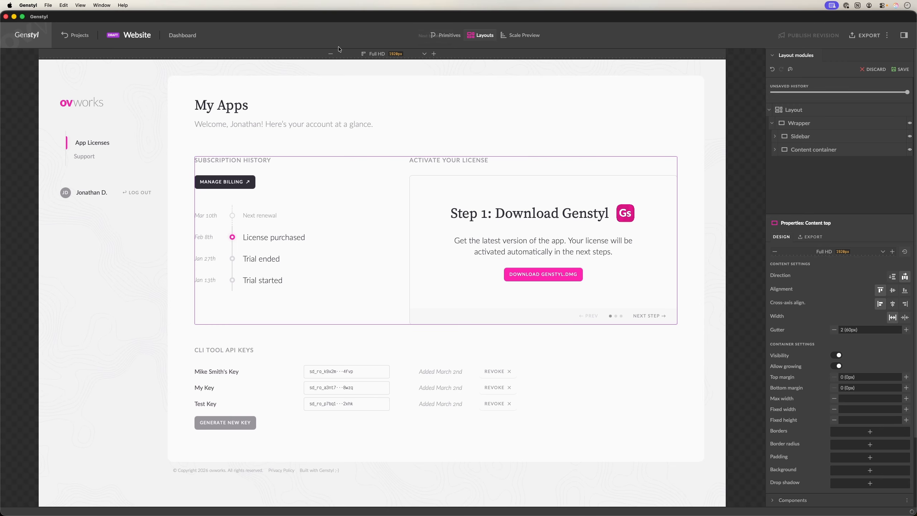
click(329, 53)
click(419, 289)
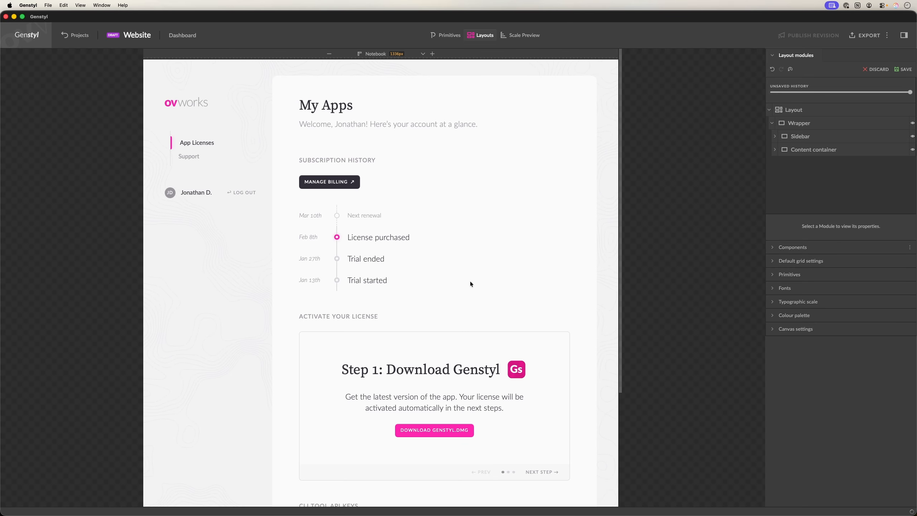
scroll(476, 278, down, 3)
scroll(466, 246, up, 3)
click(329, 54)
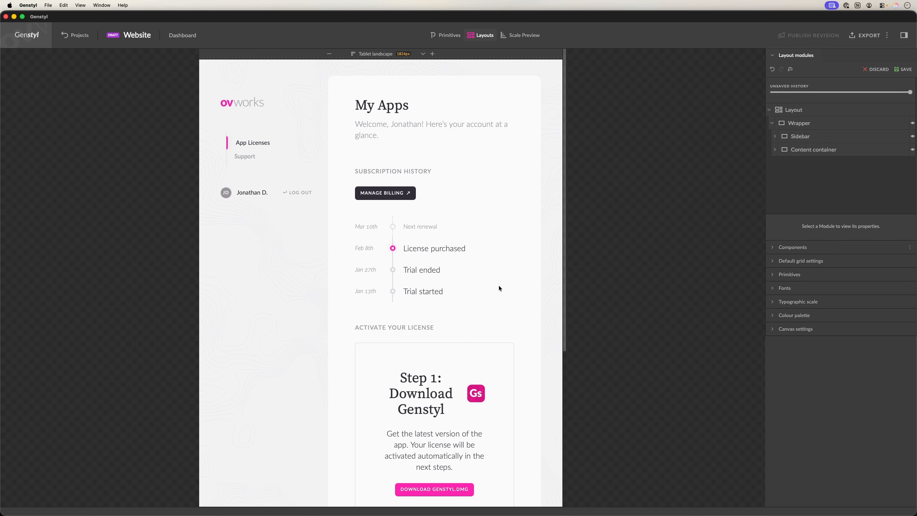
scroll(513, 294, down, 3)
scroll(451, 286, up, 3)
scroll(339, 222, down, 8)
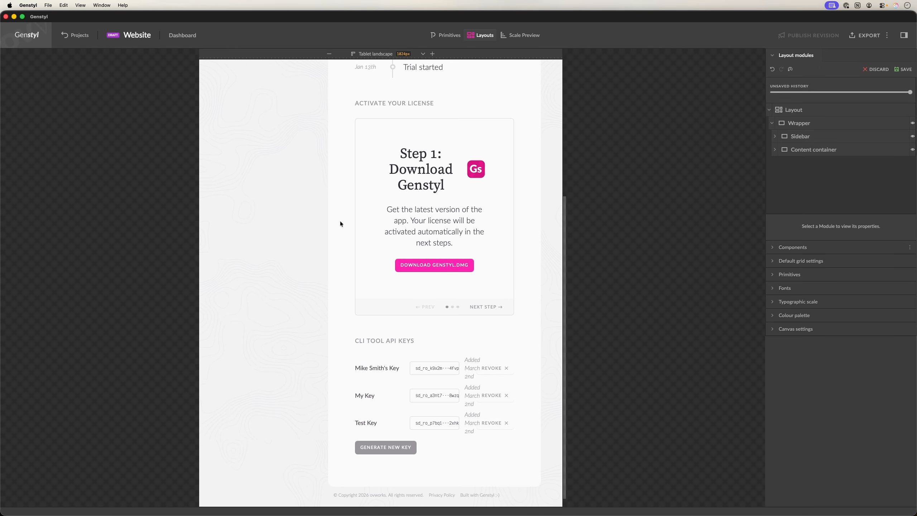
scroll(340, 224, up, 8)
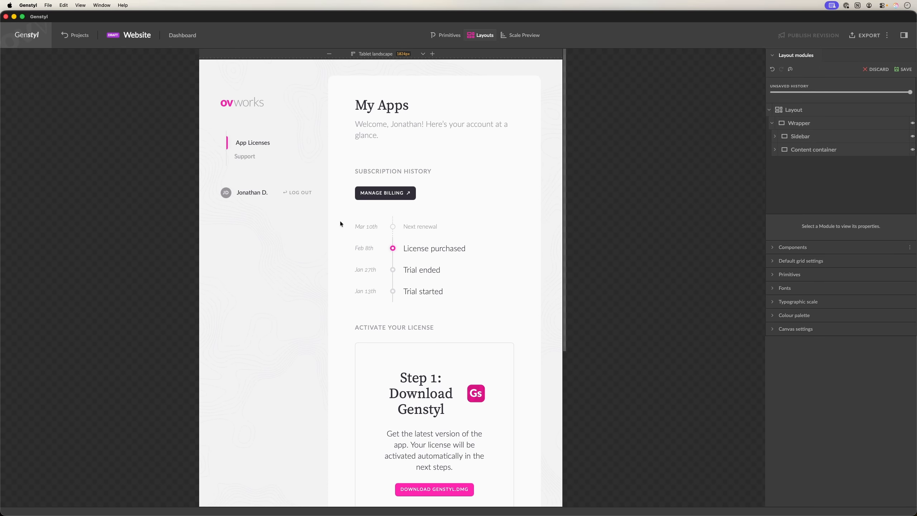
- Set the Wrapper box's direction to vertical for the Tablet landscape breakpoint
click(262, 118)
click(301, 88)
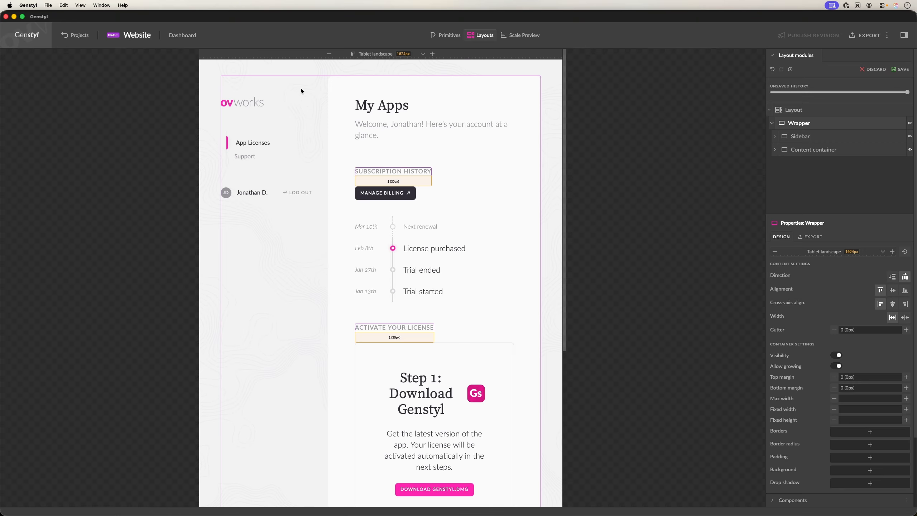
click(892, 276)
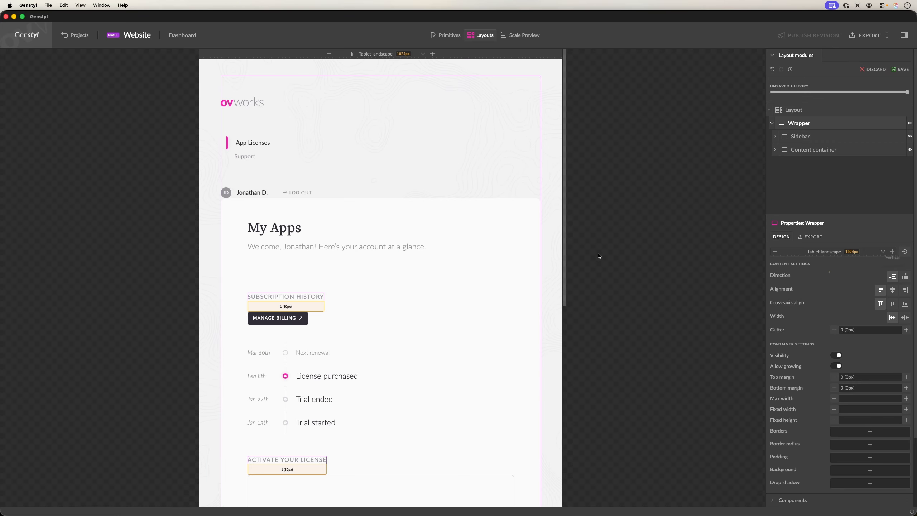
- Clear the Sidebar box's fixed width and remove its right padding at Tablet landscape
click(258, 116)
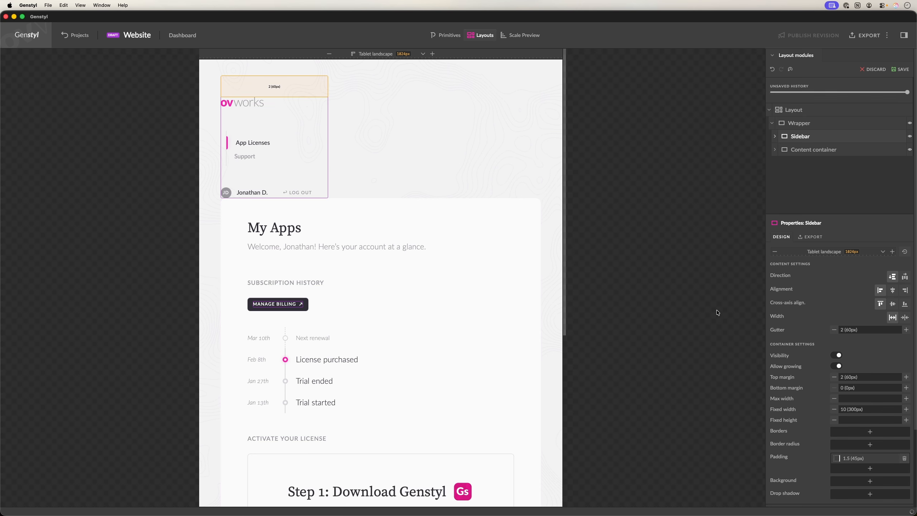
click(864, 410)
key(BackSpace)
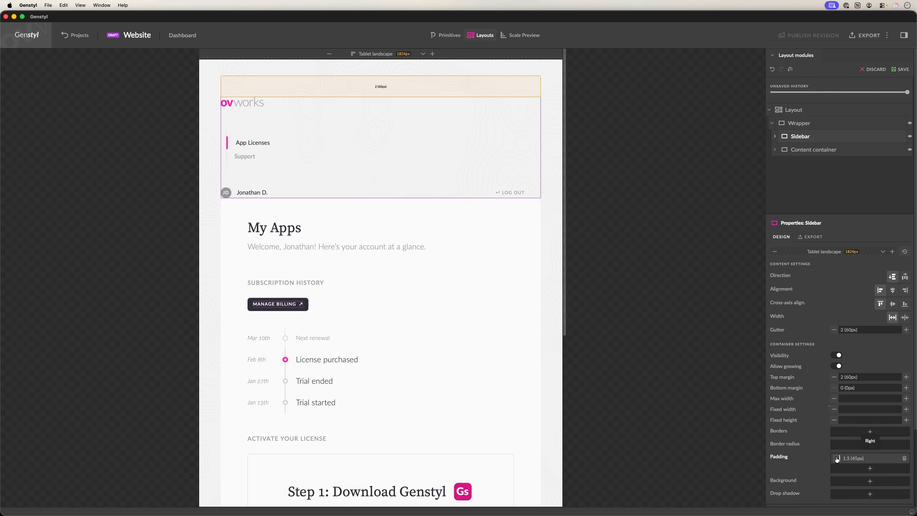
click(903, 458)
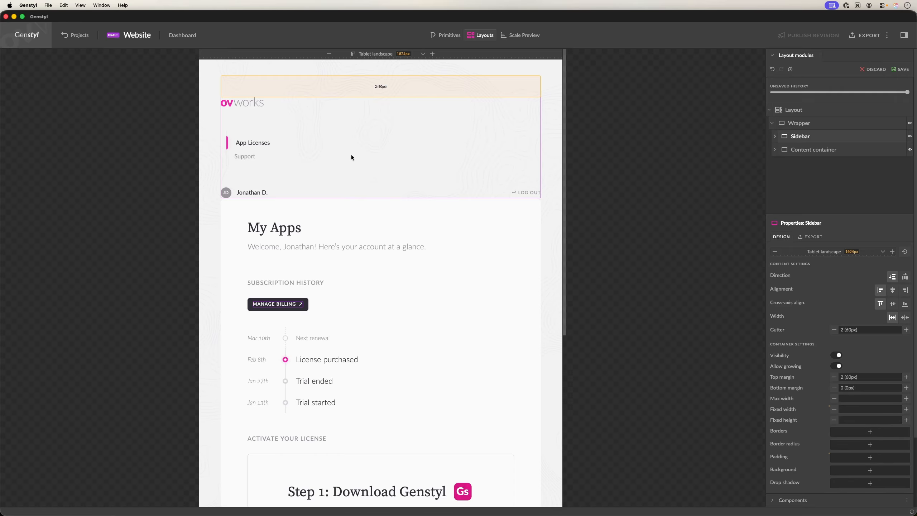
- Set the Sidebar box's direction to horizontal with its contents aligned to the middle
click(905, 277)
click(893, 290)
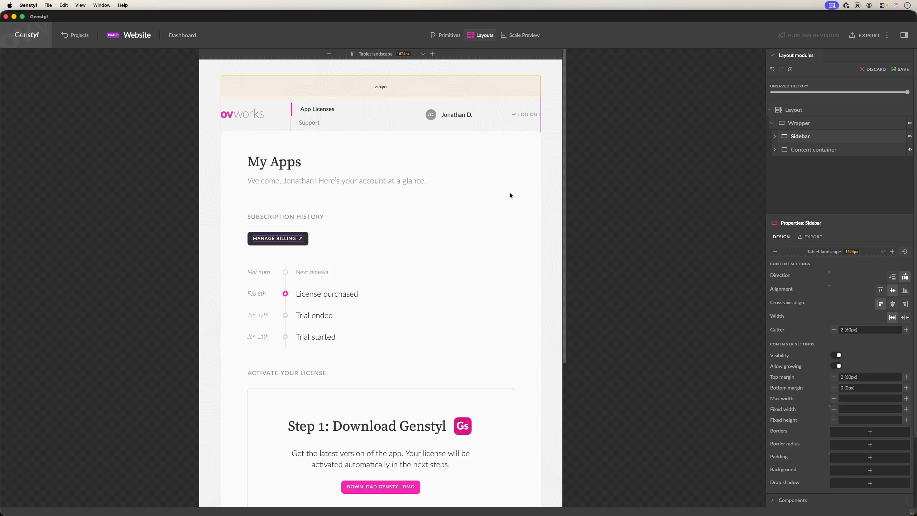
key(Escape)
- Turn off the visibility of the Log out label in the header at Tablet landscape
click(333, 115)
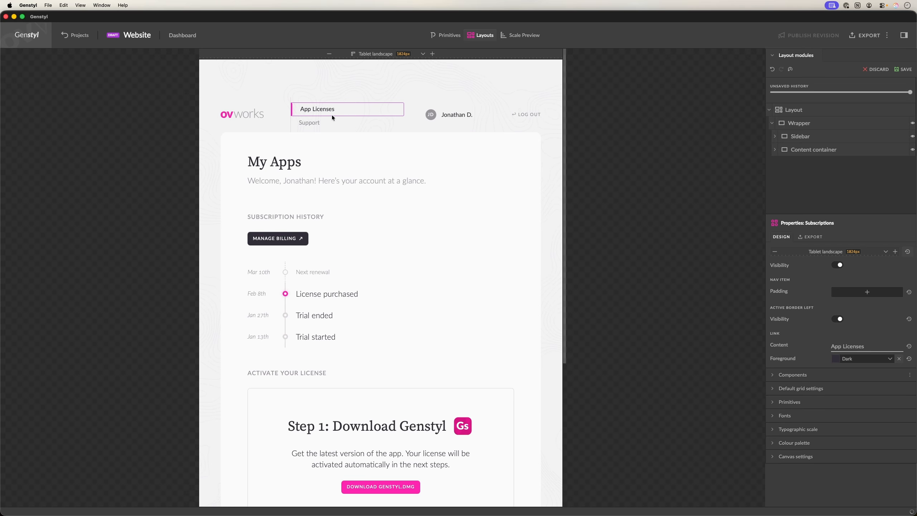
click(492, 116)
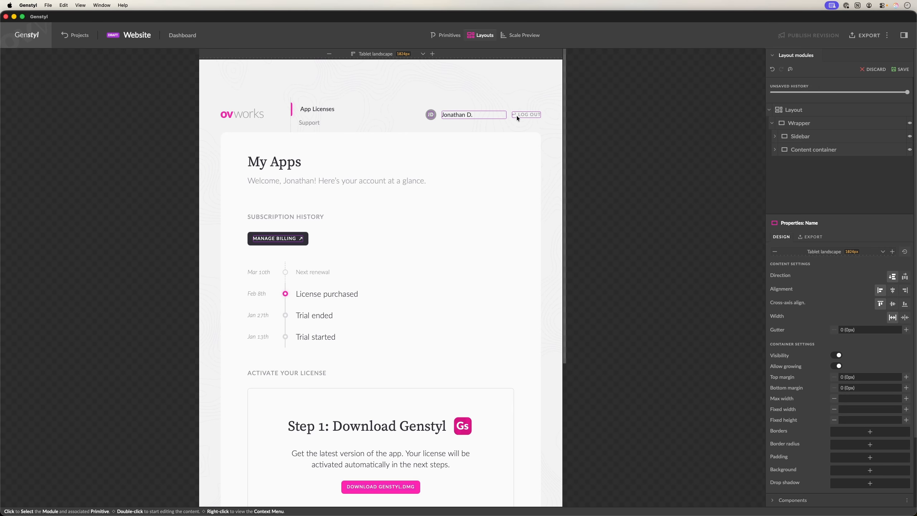
click(529, 115)
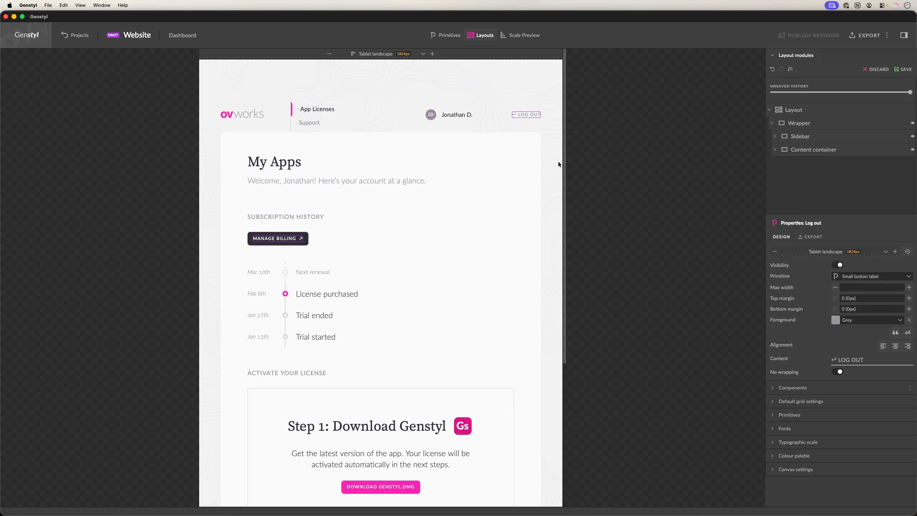
click(836, 265)
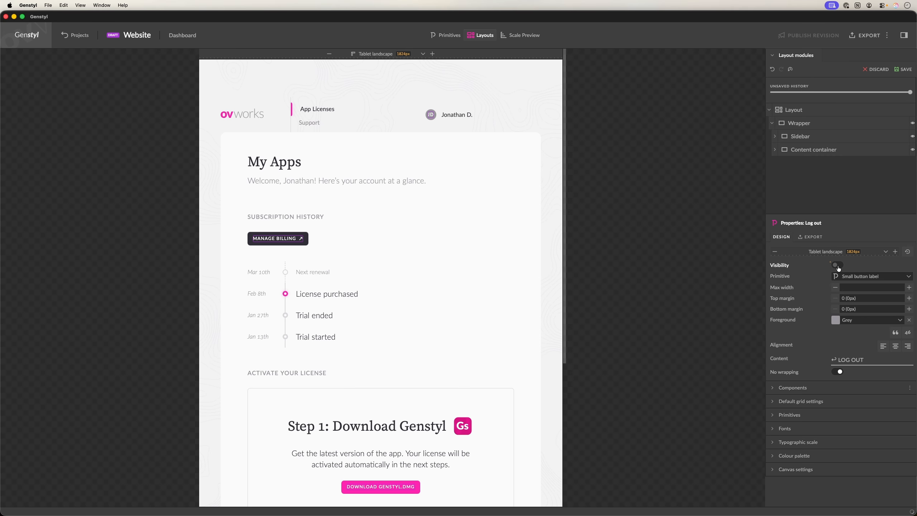
- Set the width of the Name box and its parent User box to shrink to their content
right_click(487, 114)
click(462, 132)
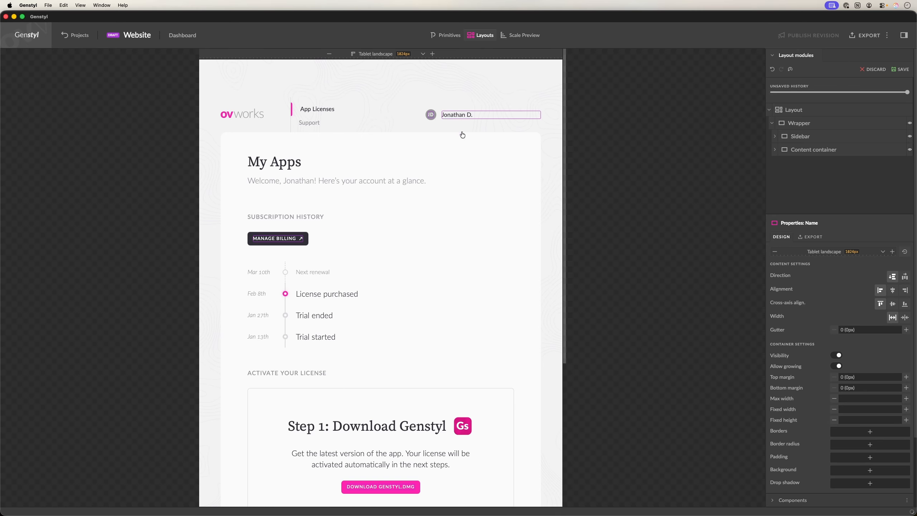
click(905, 317)
right_click(463, 115)
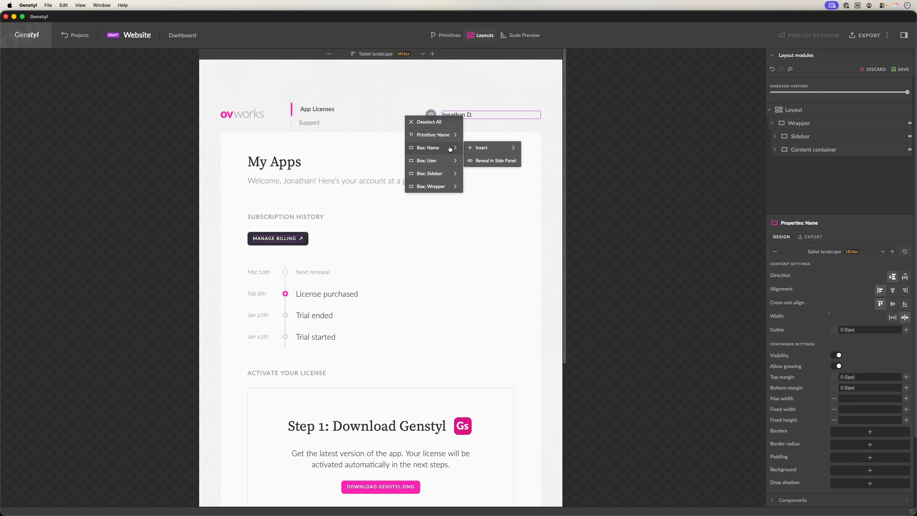
click(440, 163)
click(905, 316)
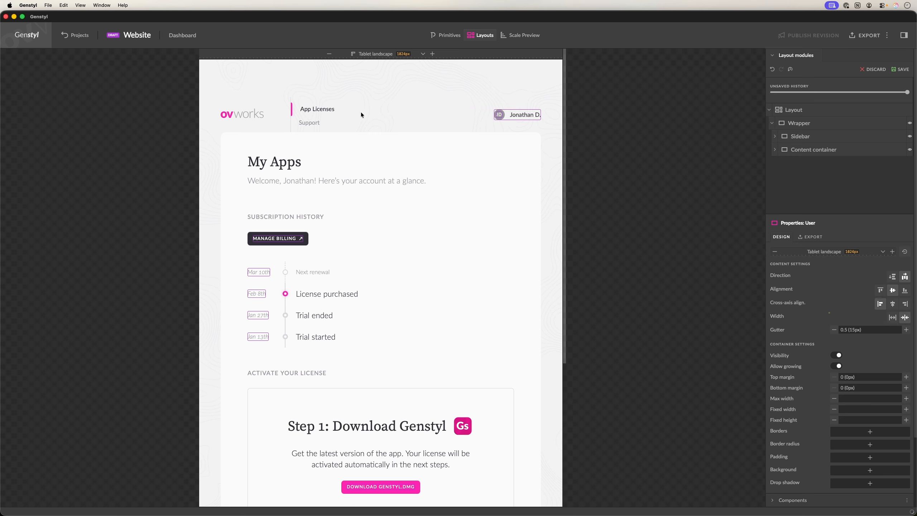
- Set the Nav box's direction to horizontal and its alignment to middle
click(331, 115)
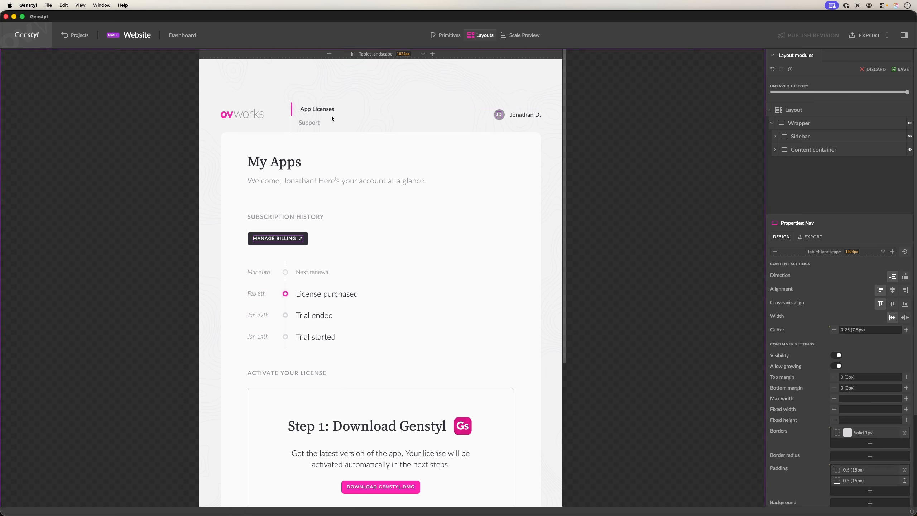
click(906, 277)
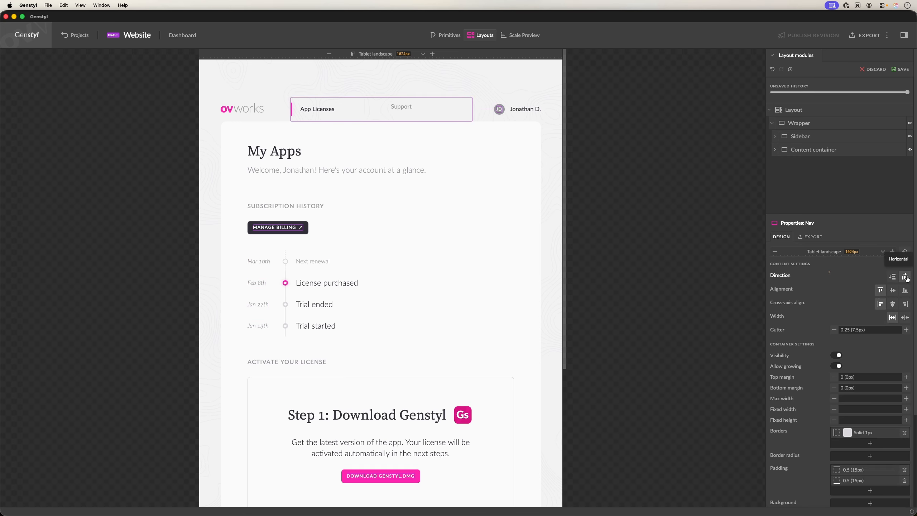
click(893, 290)
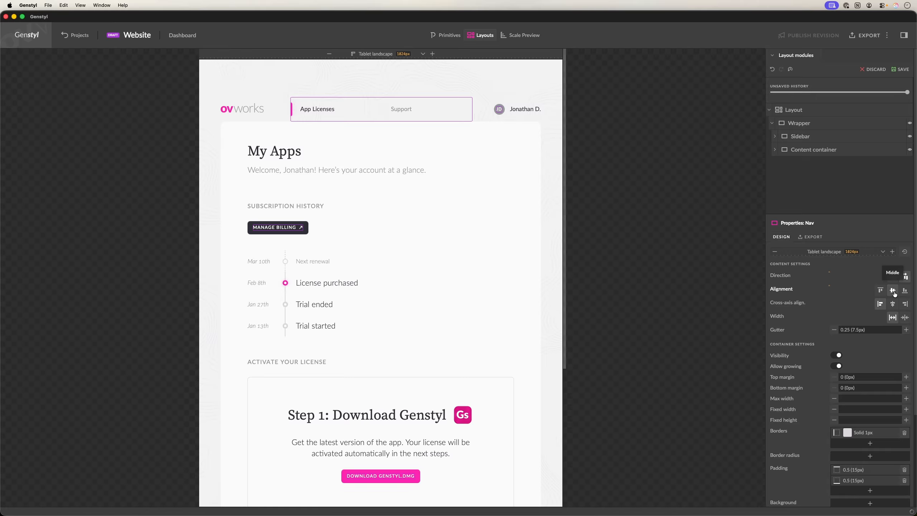
- Hide the active left border of the App Licenses nav item and remove the Nav wrapper's left padding
click(292, 110)
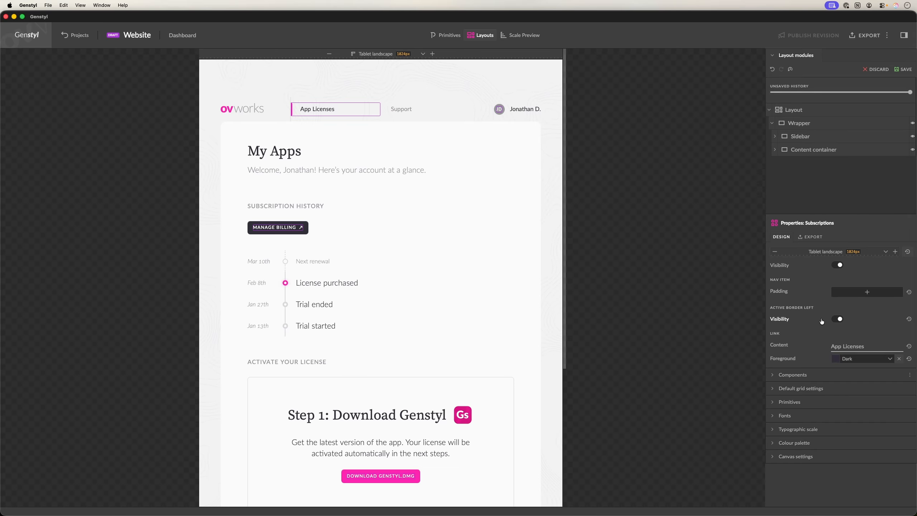
click(838, 319)
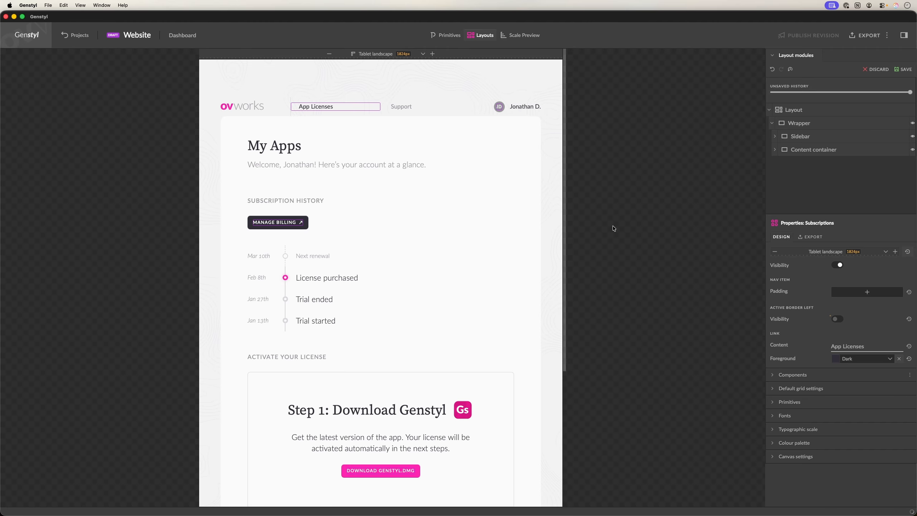
right_click(338, 113)
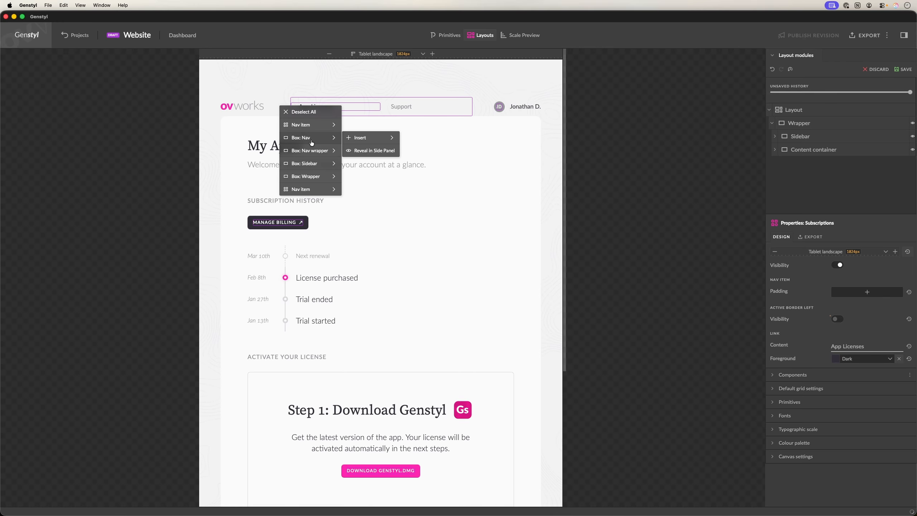
click(312, 152)
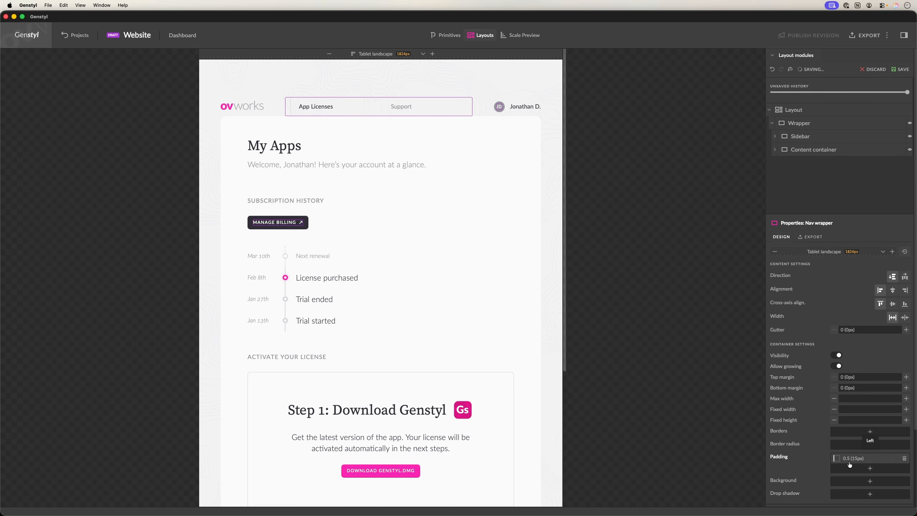
click(904, 458)
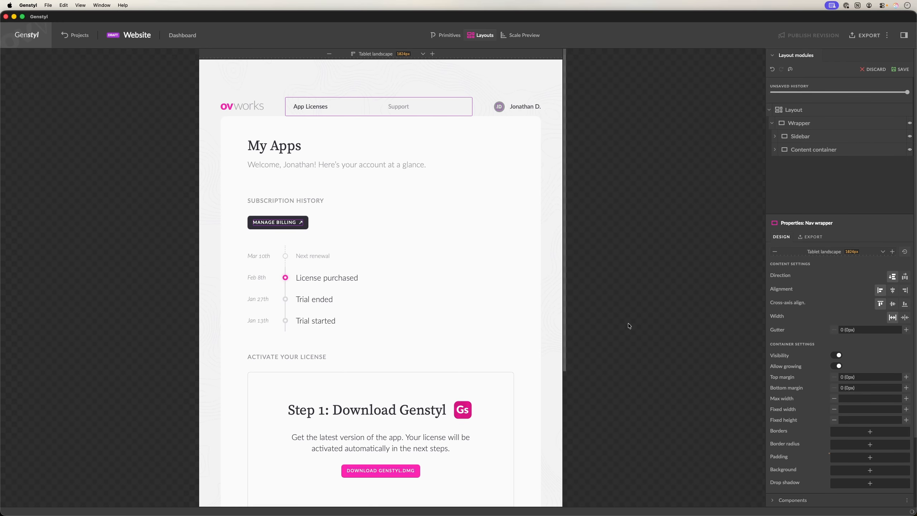
- Remove the left border and the top and bottom padding from the Nav box
right_click(290, 104)
click(263, 138)
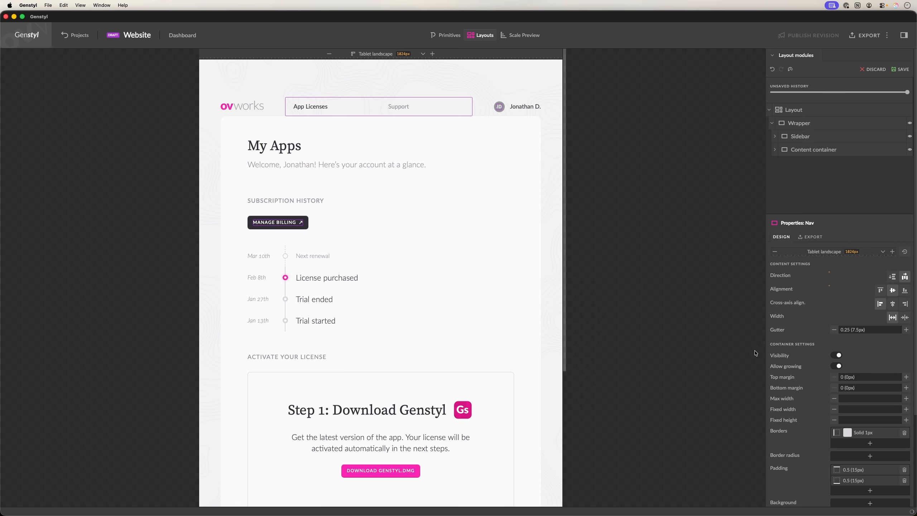
click(904, 432)
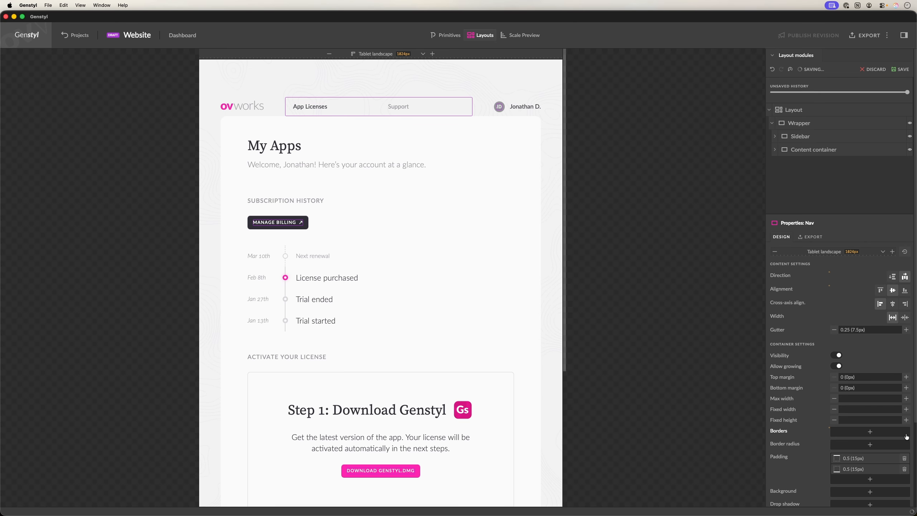
click(904, 458)
click(904, 459)
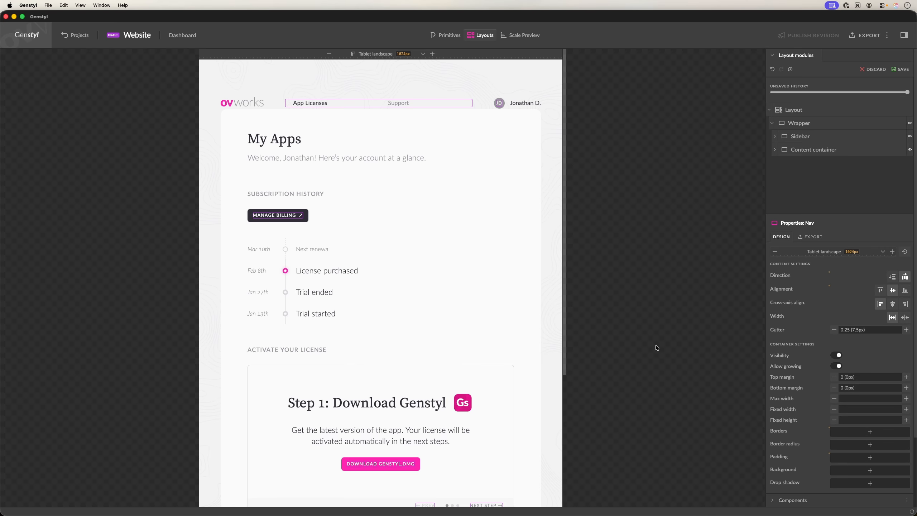
- Set the Sidebar box's top margin to 0 and its bottom margin to 1 (30px)
click(274, 99)
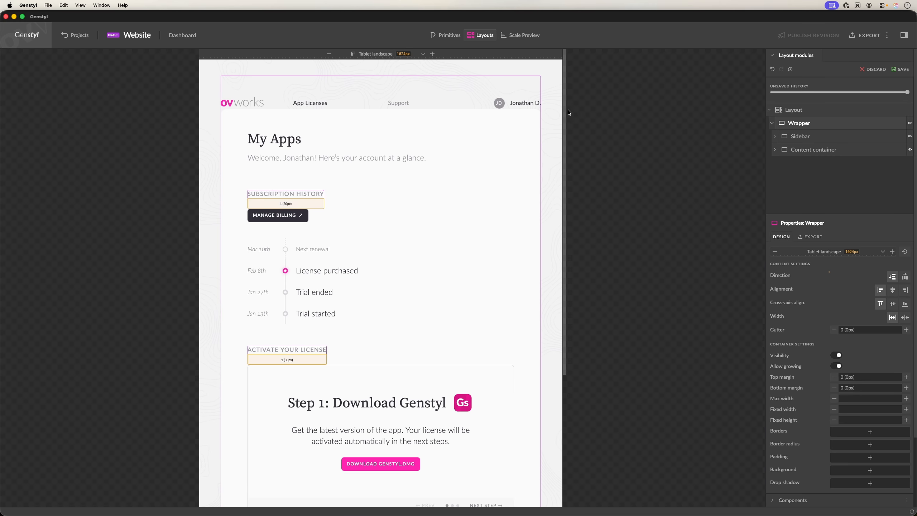
click(328, 86)
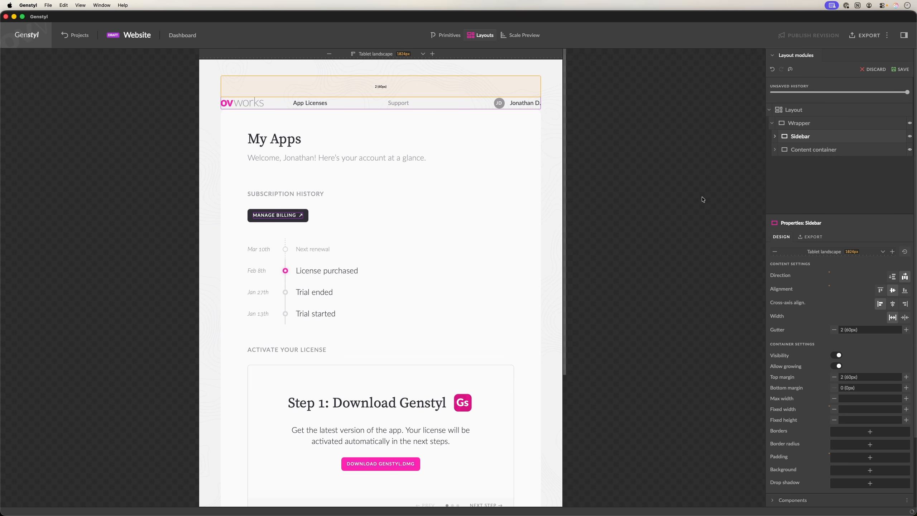
click(867, 377)
text(0)
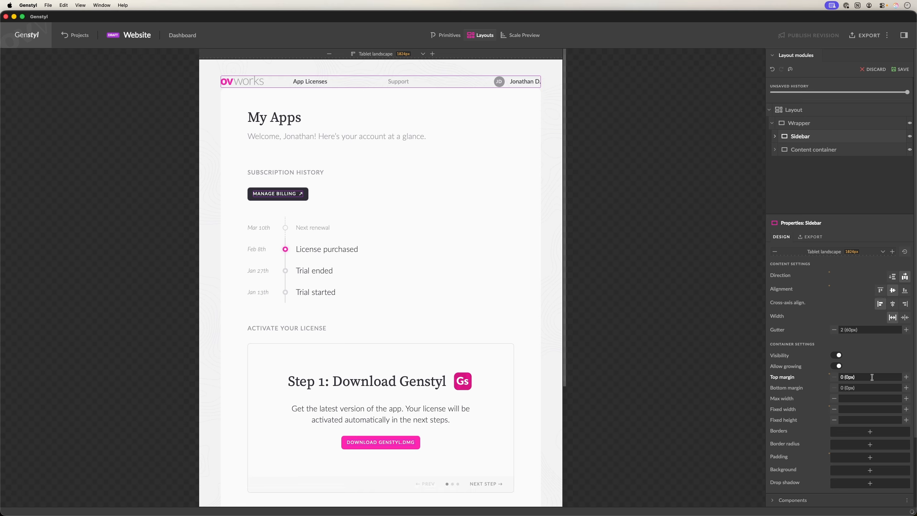
key(Return)
click(906, 387)
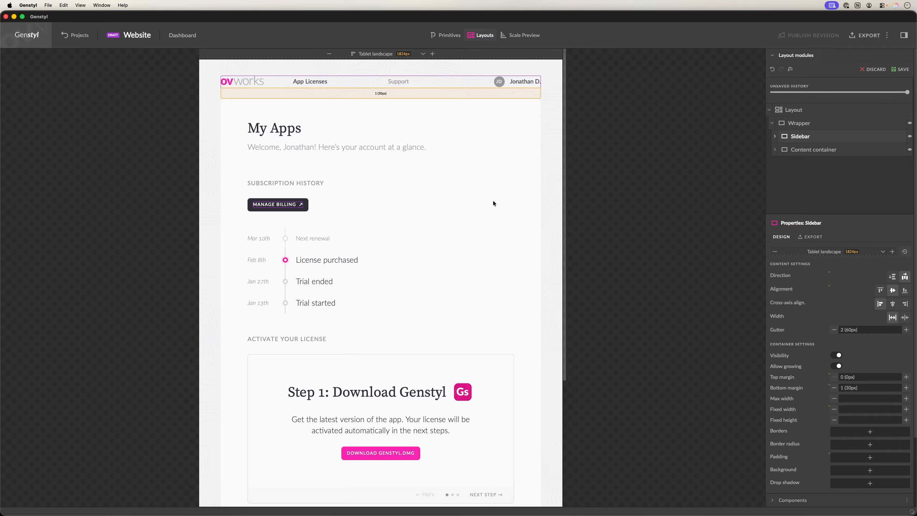
key(Escape)
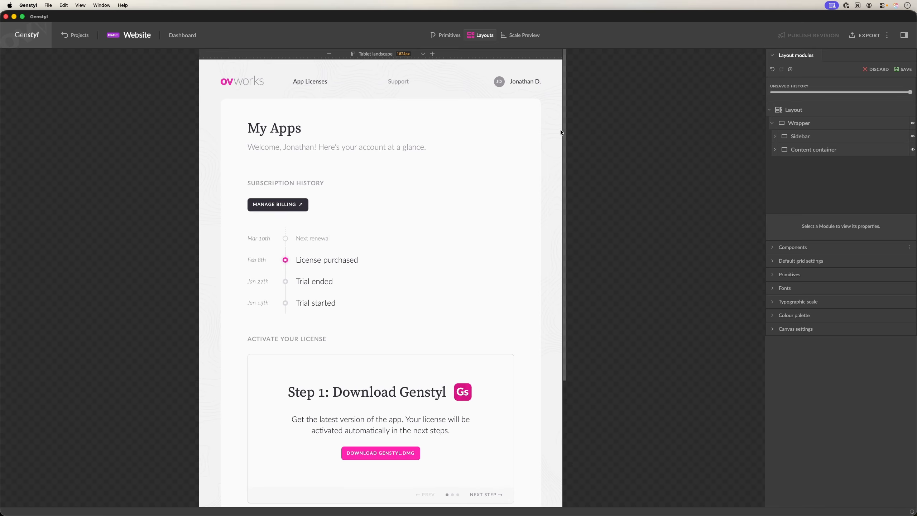
- Set the Layout's top, right, bottom and left margins to 1 (30px) at the Tablet landscape breakpoint
click(808, 110)
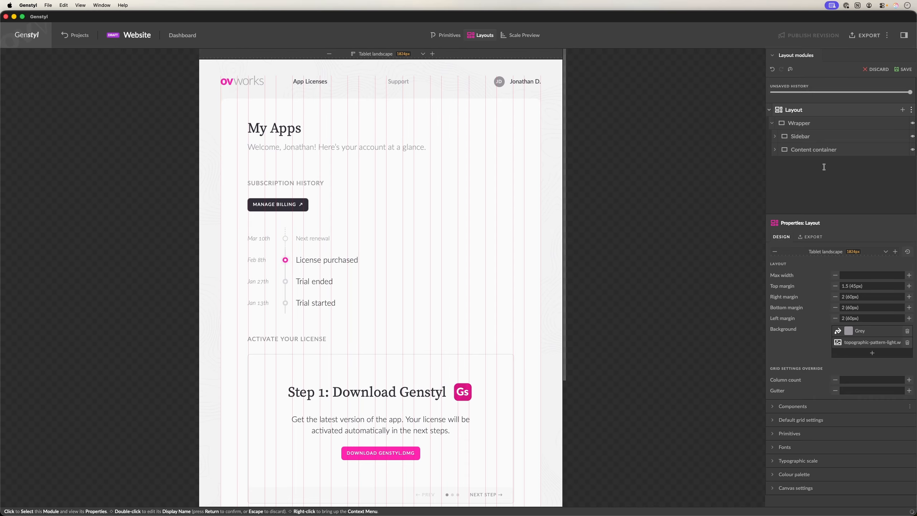
click(869, 286)
text(1)
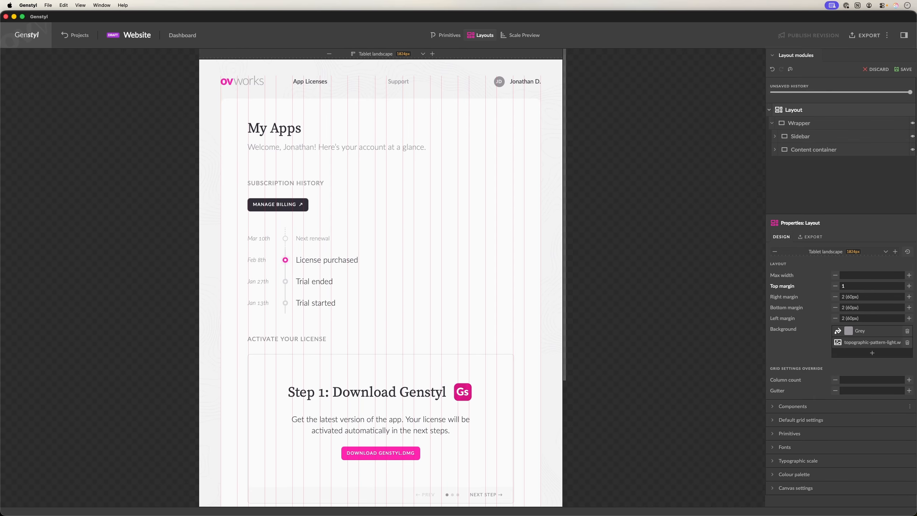
key(Return)
click(858, 294)
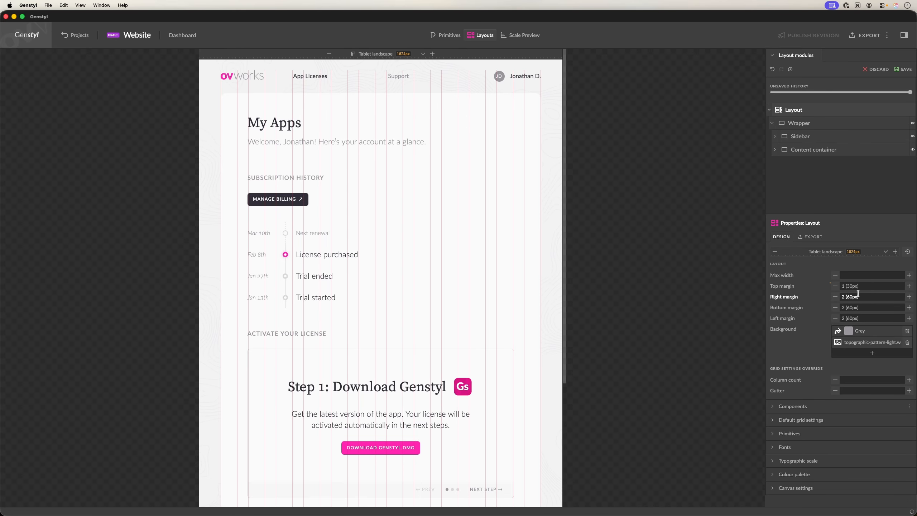
text(1)
key(Tab)
text(1)
key(Tab)
text(1)
key(Return)
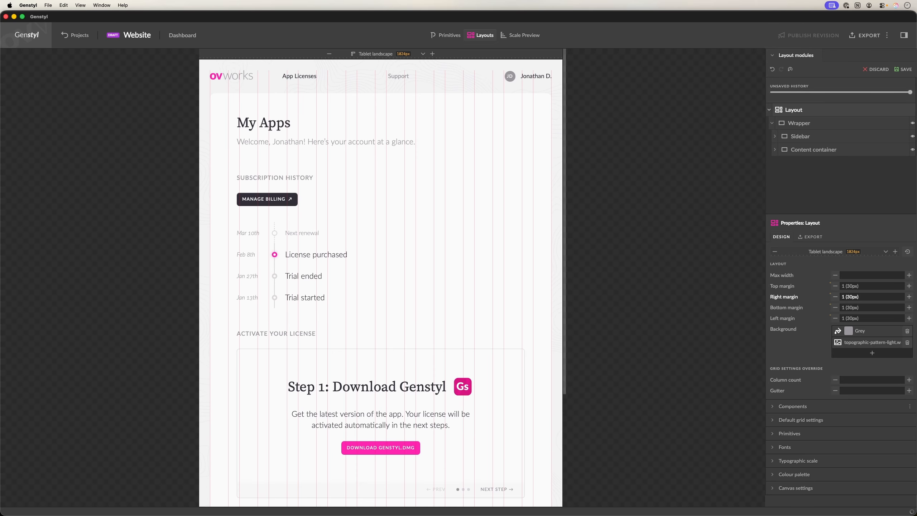
key(Escape)
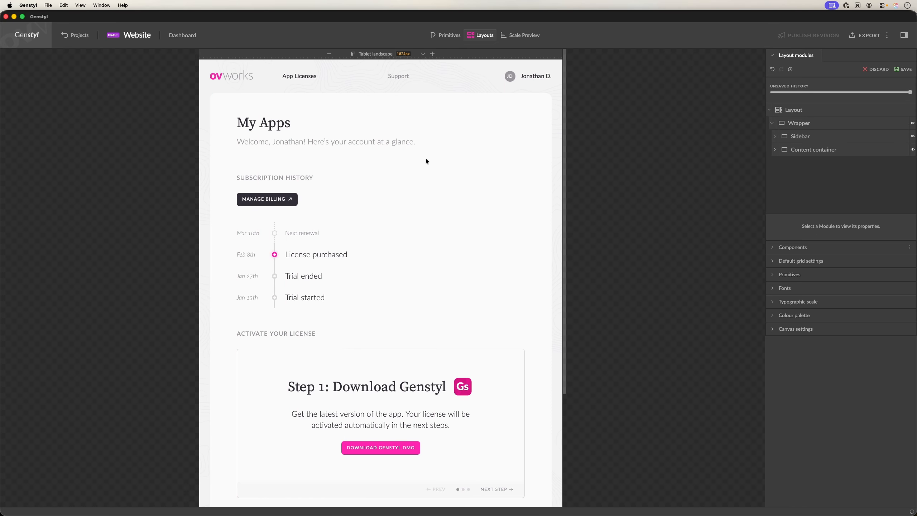
scroll(495, 214, down, 5)
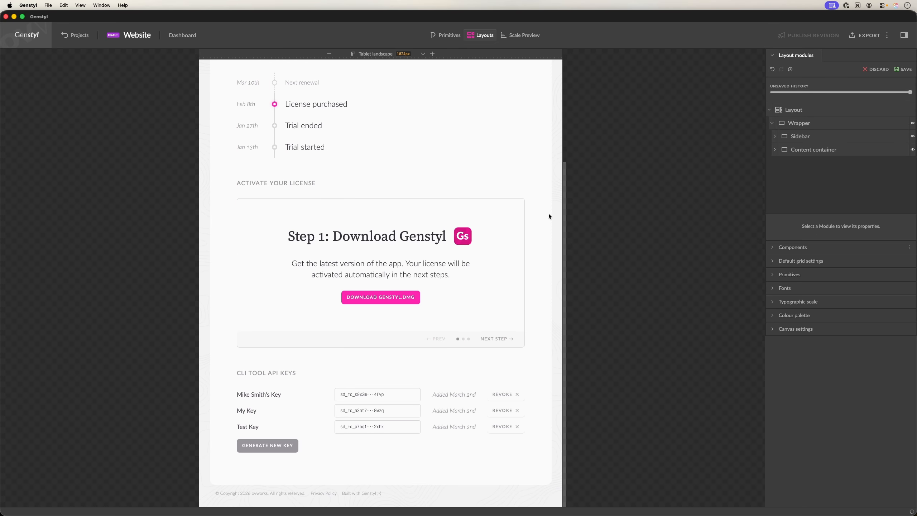
scroll(549, 217, up, 5)
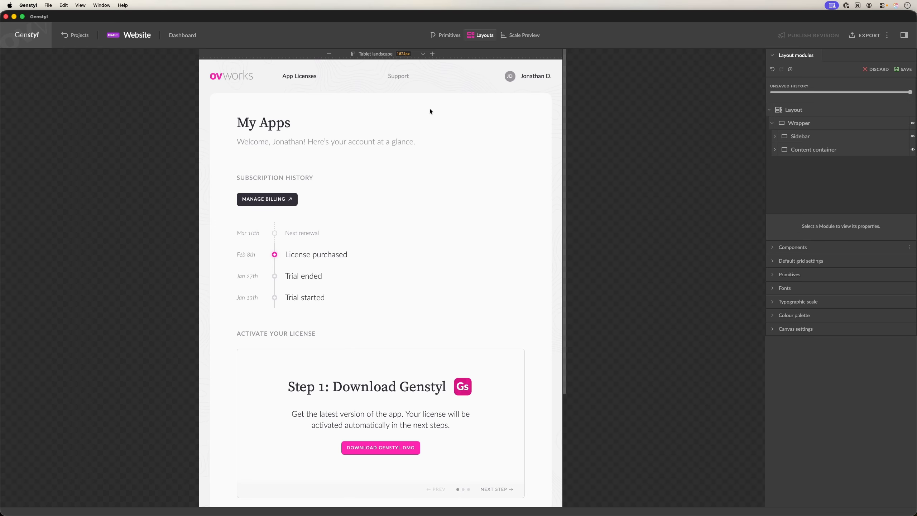
click(369, 74)
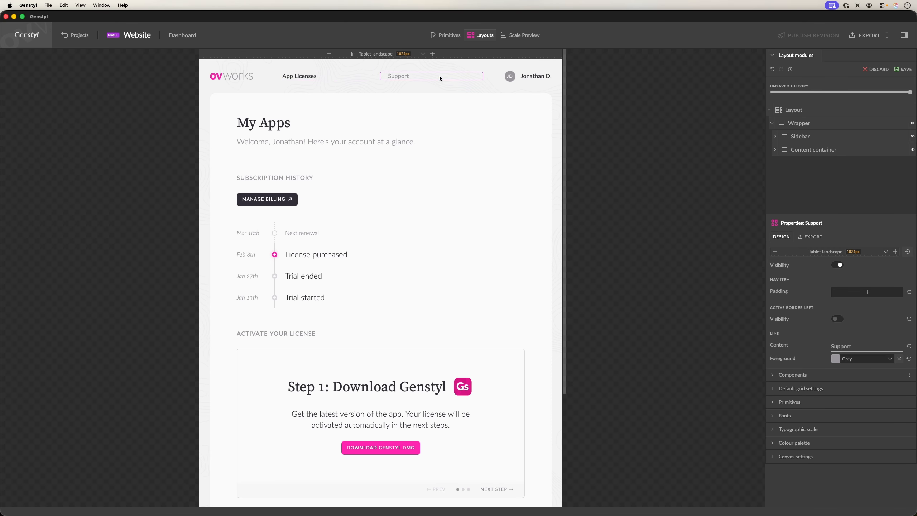
click(340, 76)
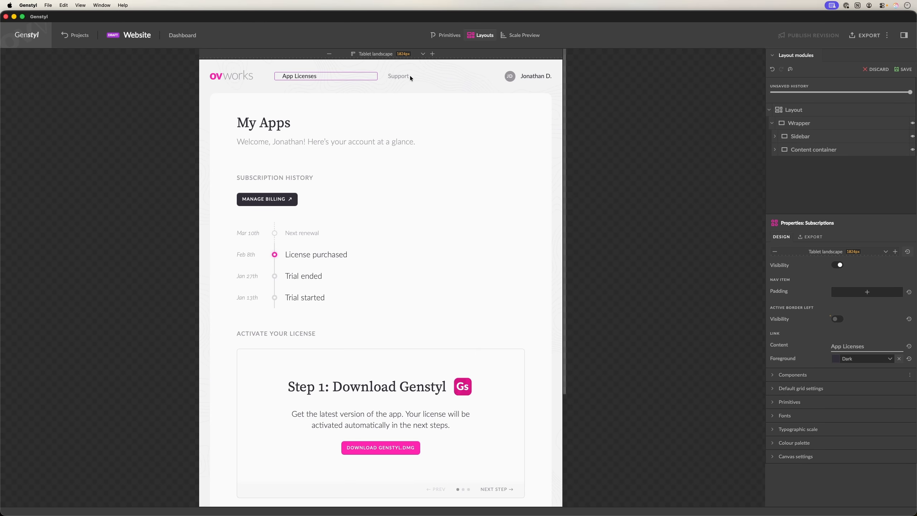
click(378, 78)
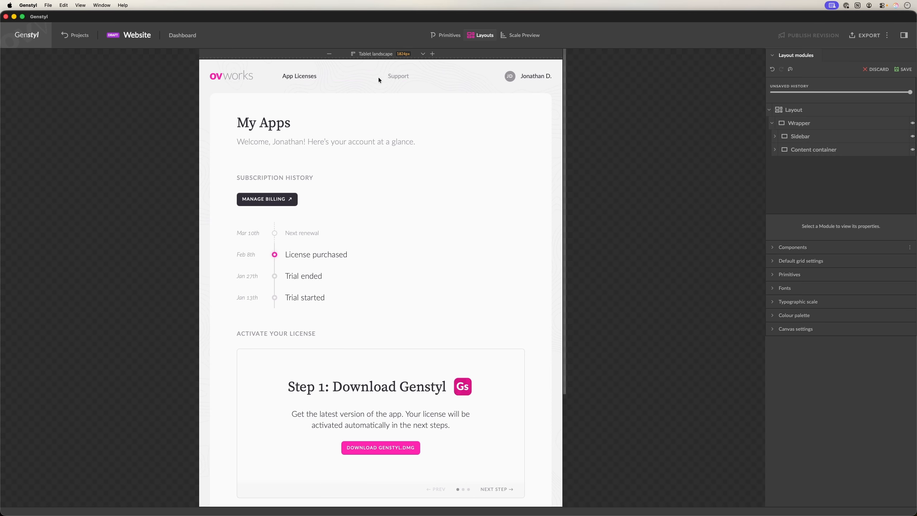
- At the Tablet breakpoint, remove the Content box's separate right, bottom and left paddings and set its all-sides padding to 1 (30px)
click(329, 53)
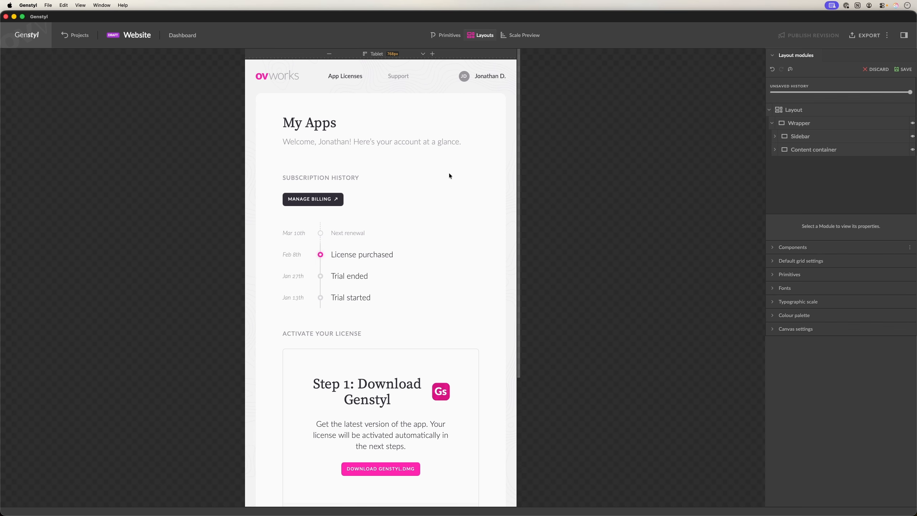
scroll(491, 181, down, 5)
scroll(491, 181, up, 5)
click(272, 121)
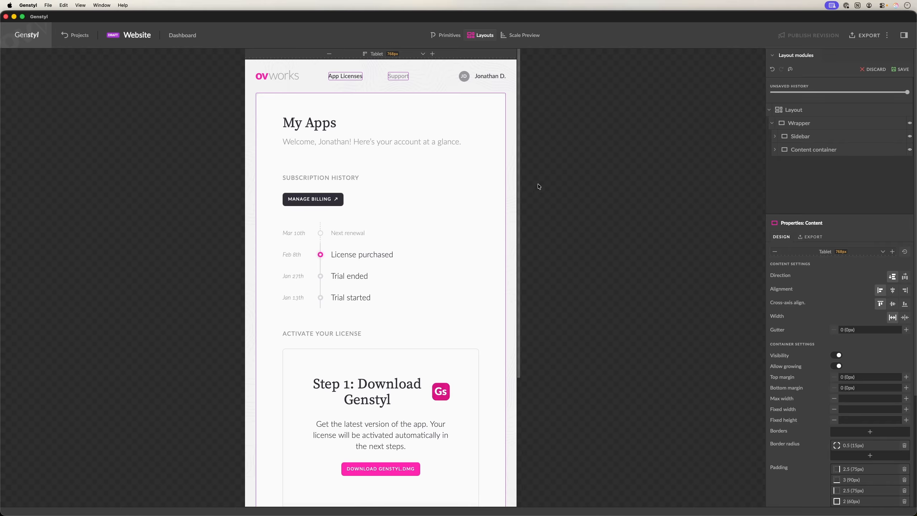
scroll(799, 377, down, 3)
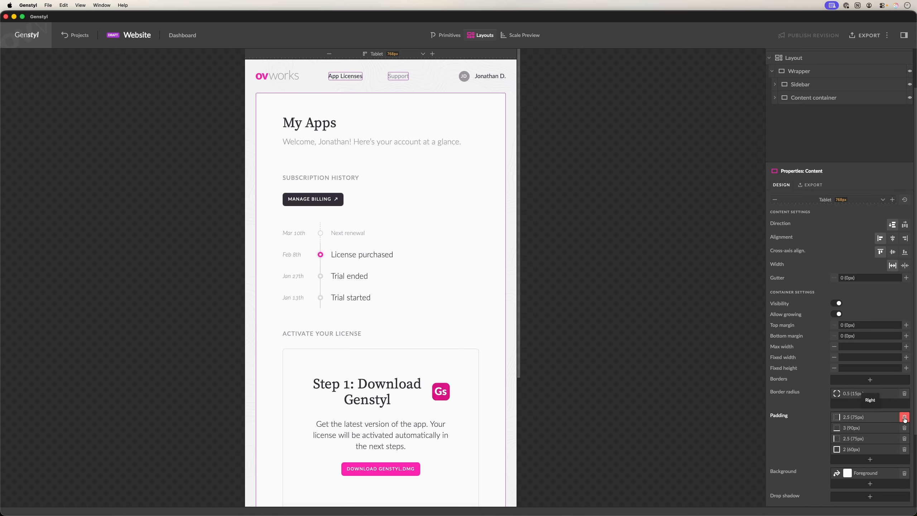
click(904, 417)
click(904, 417)
click(904, 418)
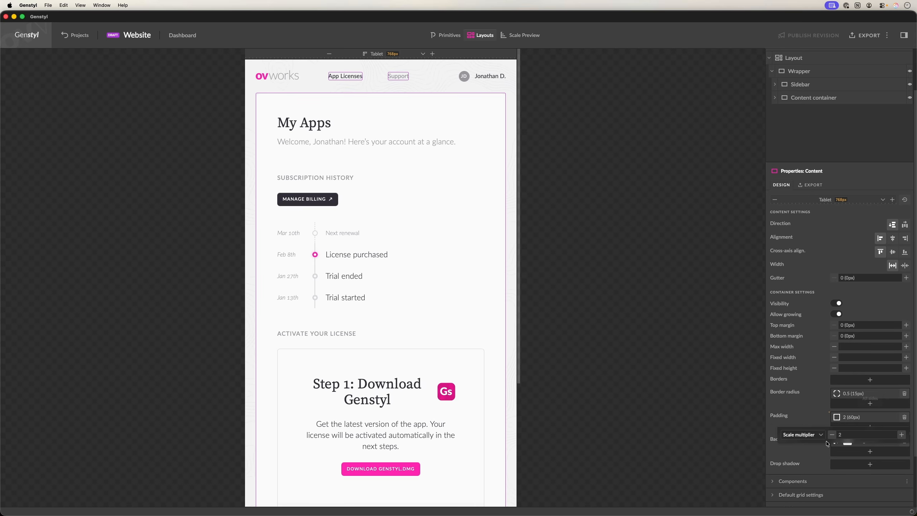
click(831, 435)
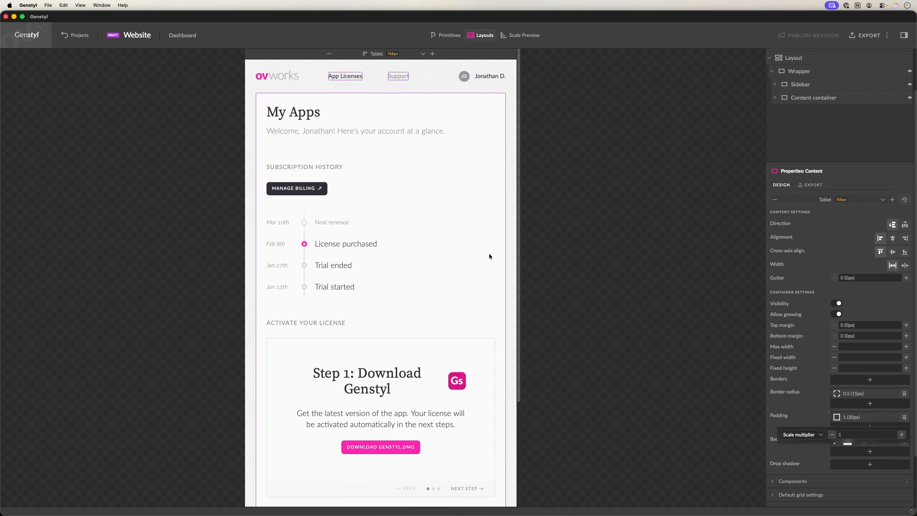
- Set the padding of the Steps box in the license activation section to 1
click(474, 378)
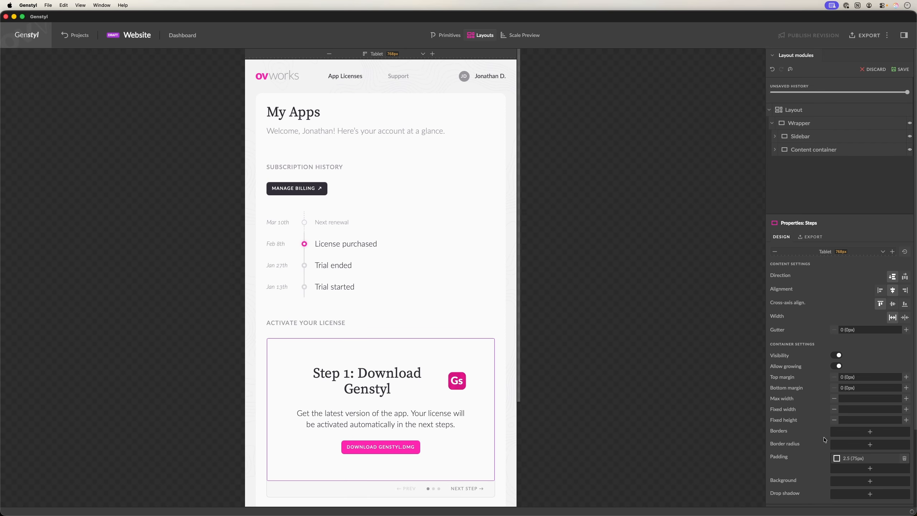
scroll(462, 394, down, 3)
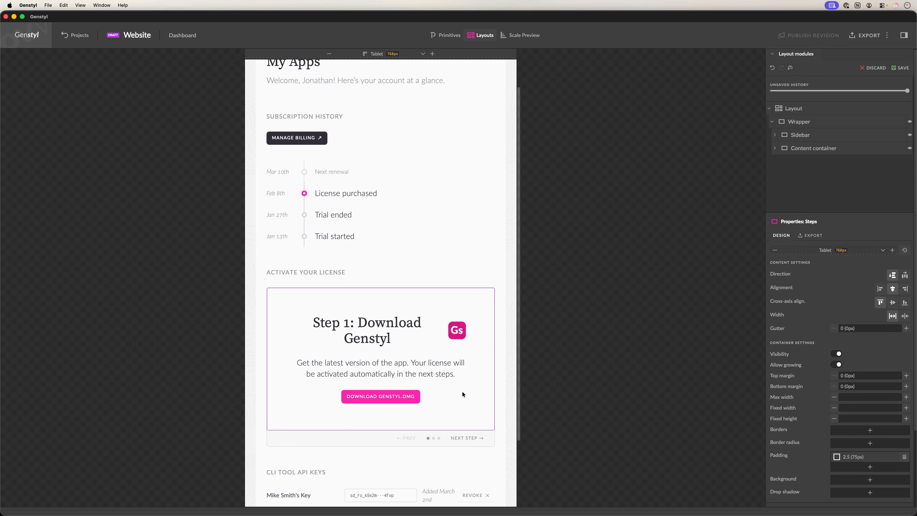
click(870, 467)
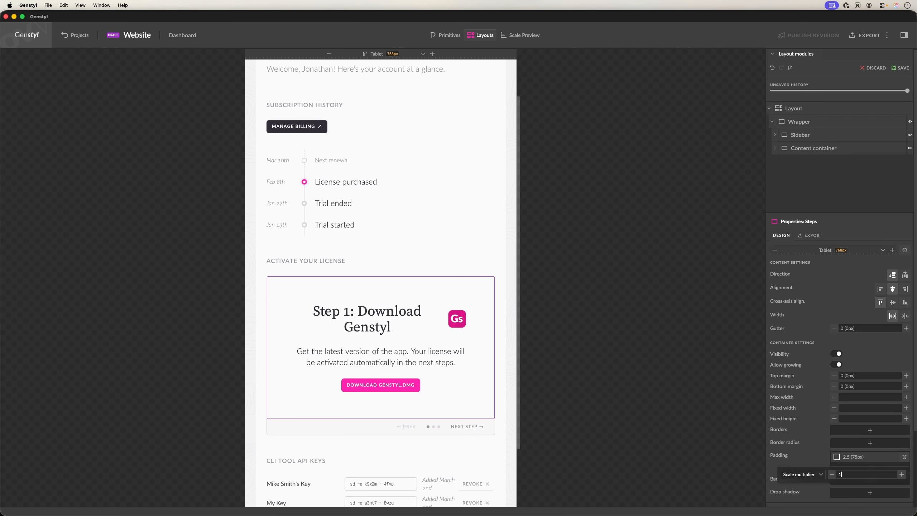
key(Return)
click(488, 255)
scroll(504, 282, down, 2)
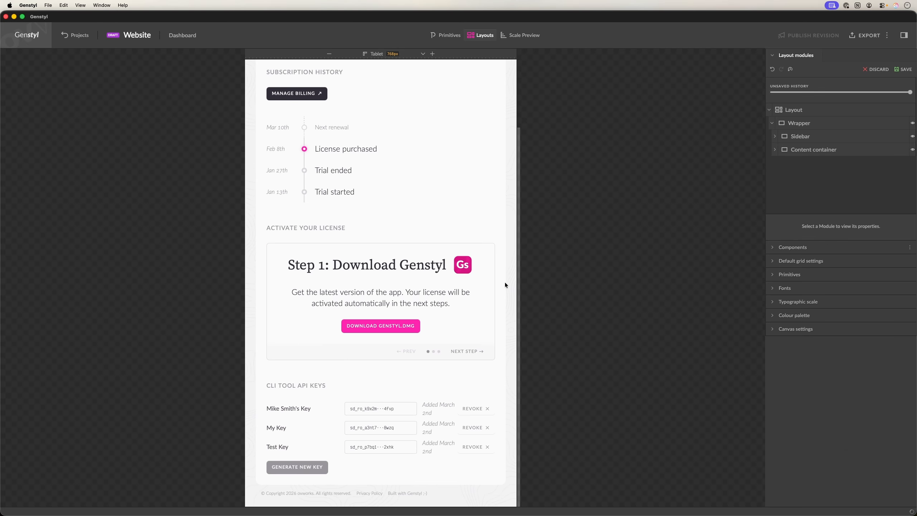
scroll(504, 283, up, 4)
scroll(504, 281, down, 4)
scroll(408, 384, up, 5)
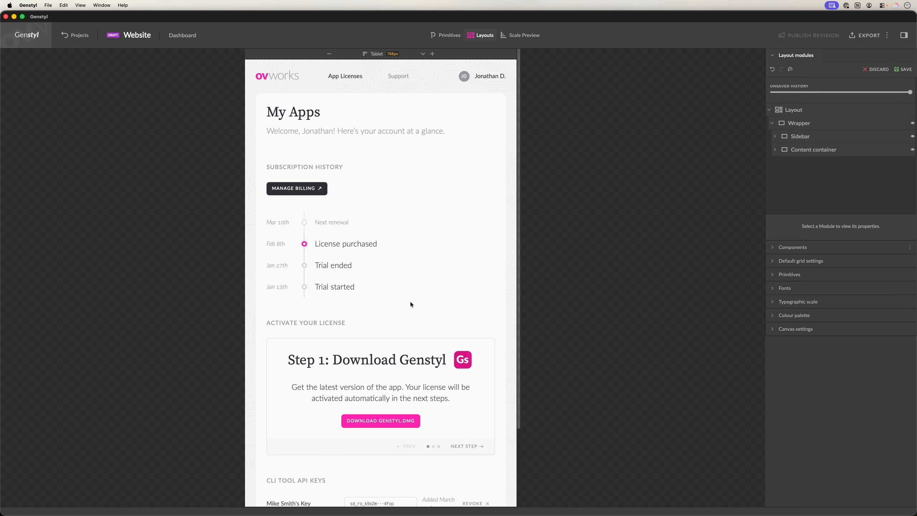
- Hide the Nav wrapper box at the Mobile breakpoint
click(329, 53)
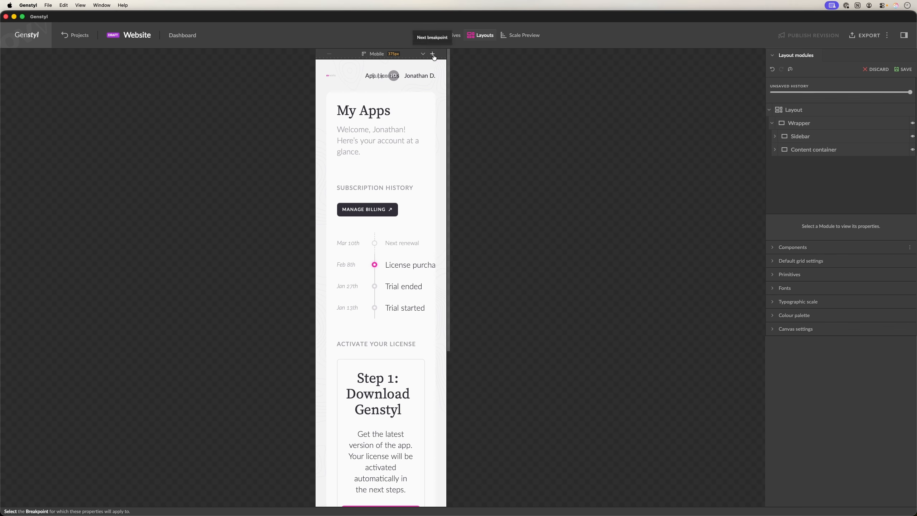
right_click(367, 77)
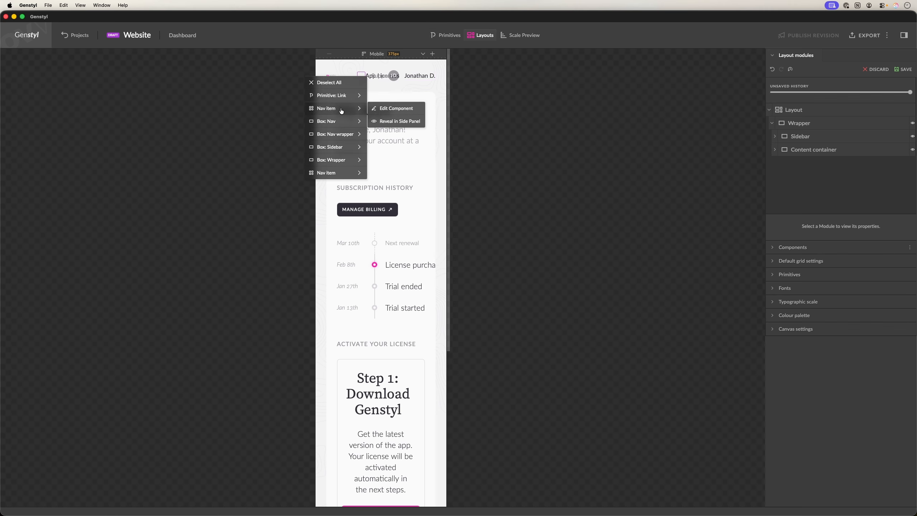
click(340, 138)
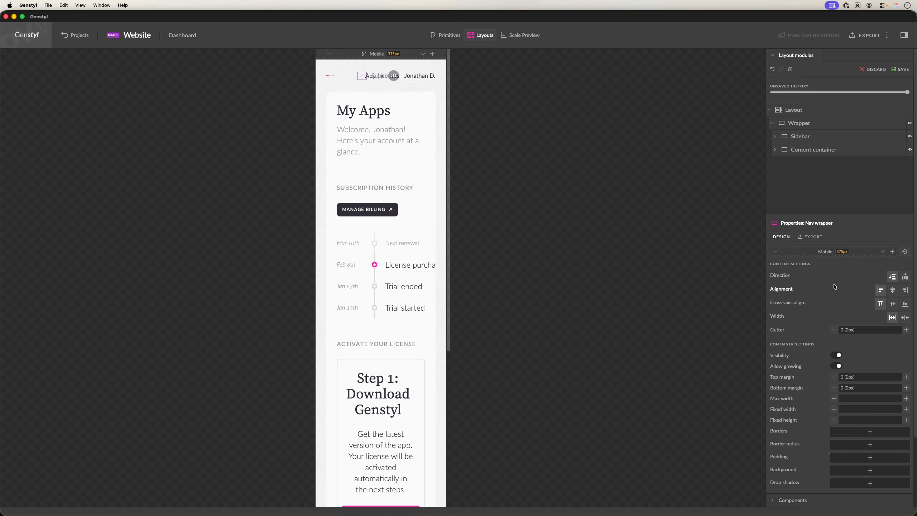
click(836, 354)
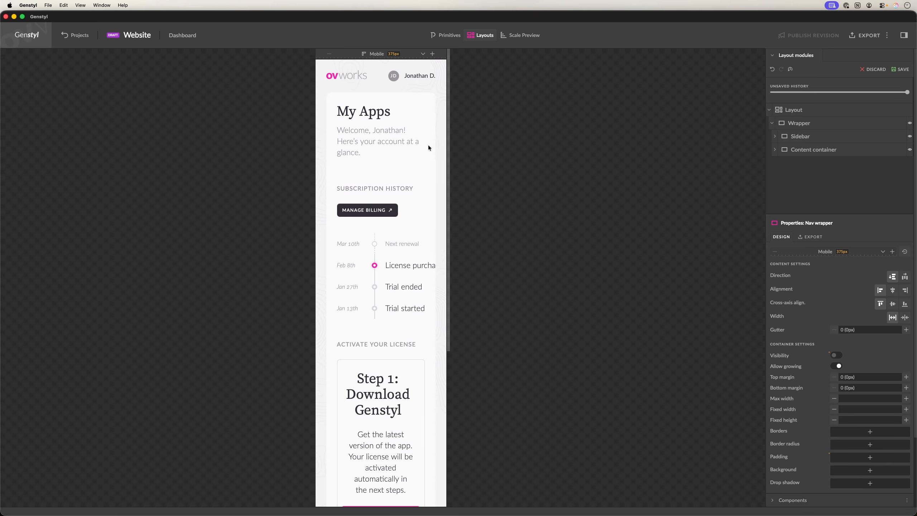
key(Escape)
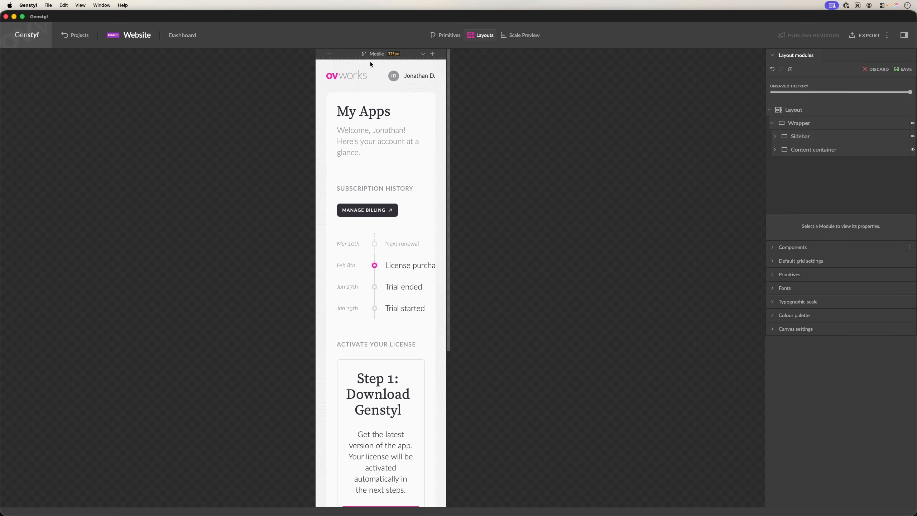
- Set the Layout's right and left margins to 0 at the Mobile breakpoint
click(804, 110)
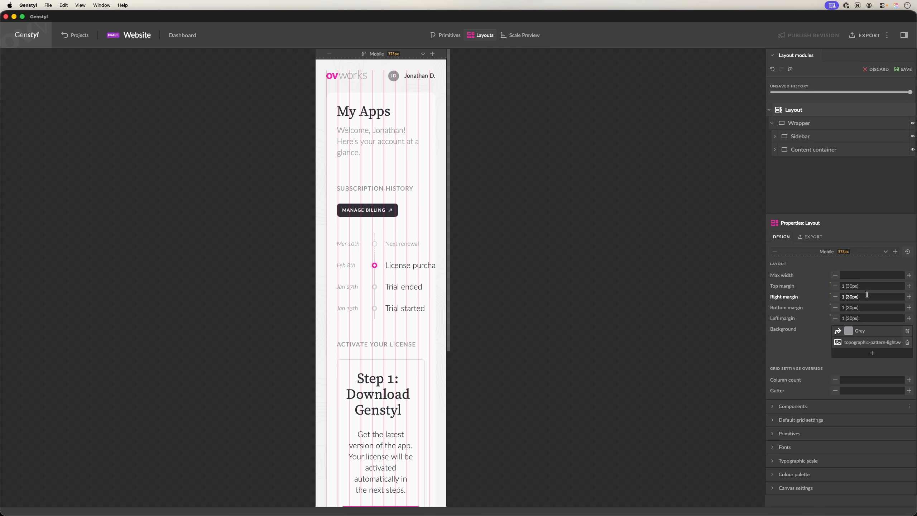
click(866, 297)
text(0)
key(Tab)
text(0)
key(Return)
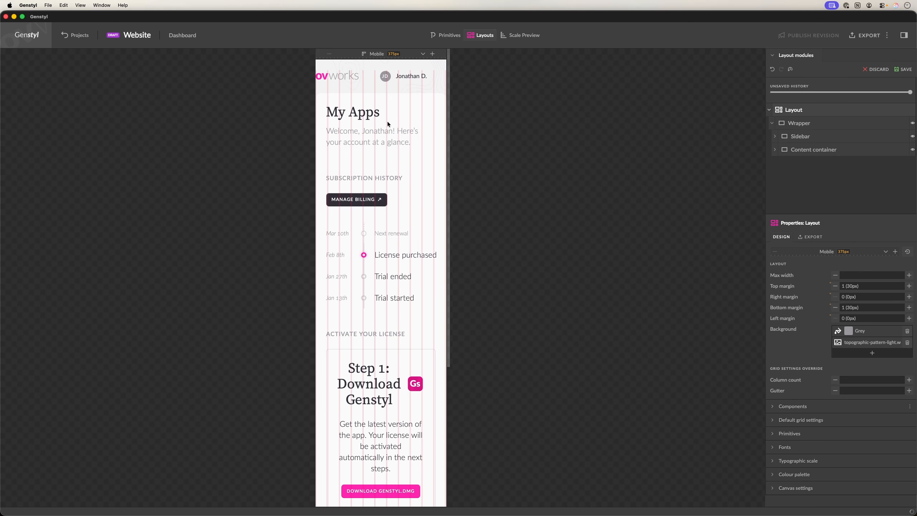
key(Escape)
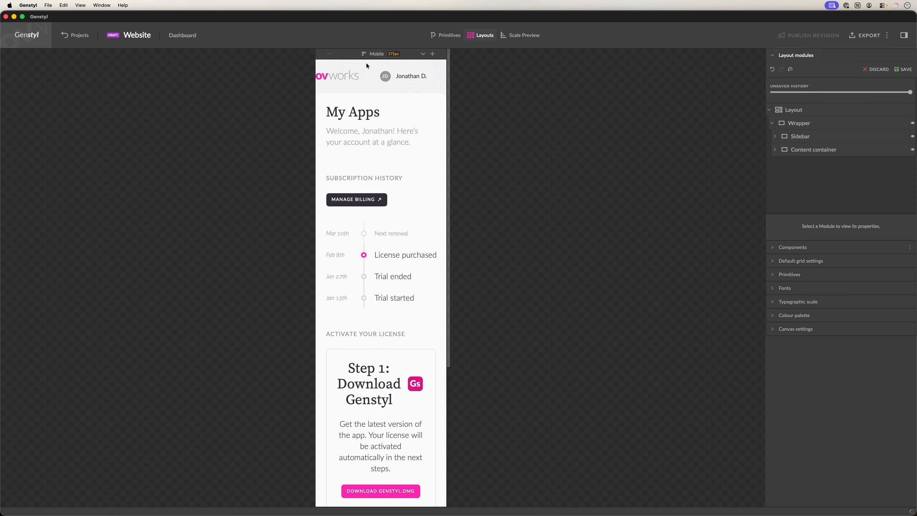
- Set the Layout's top margin to 0 at the Mobile breakpoint
click(817, 110)
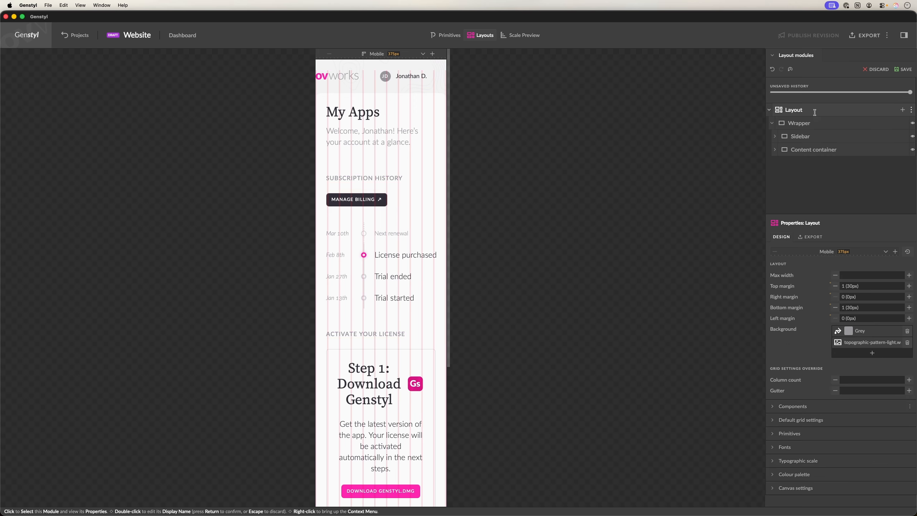
click(873, 286)
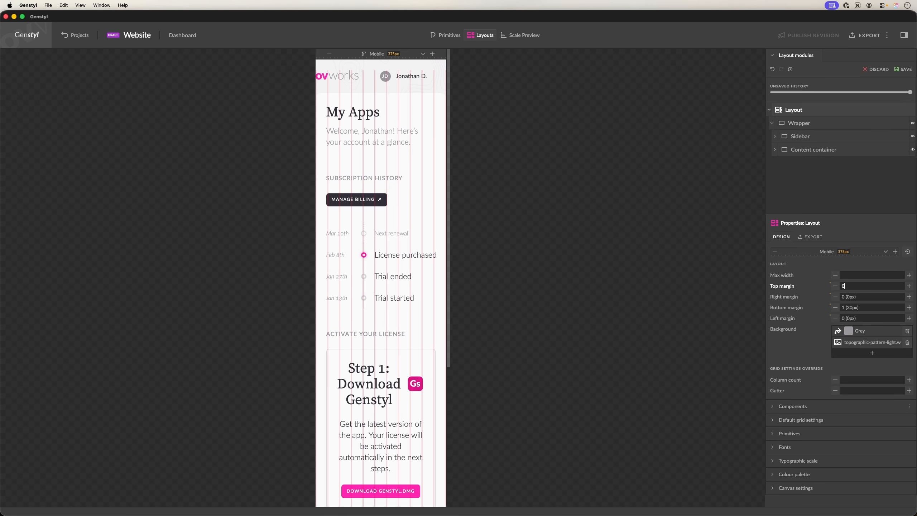
text(0)
key(Return)
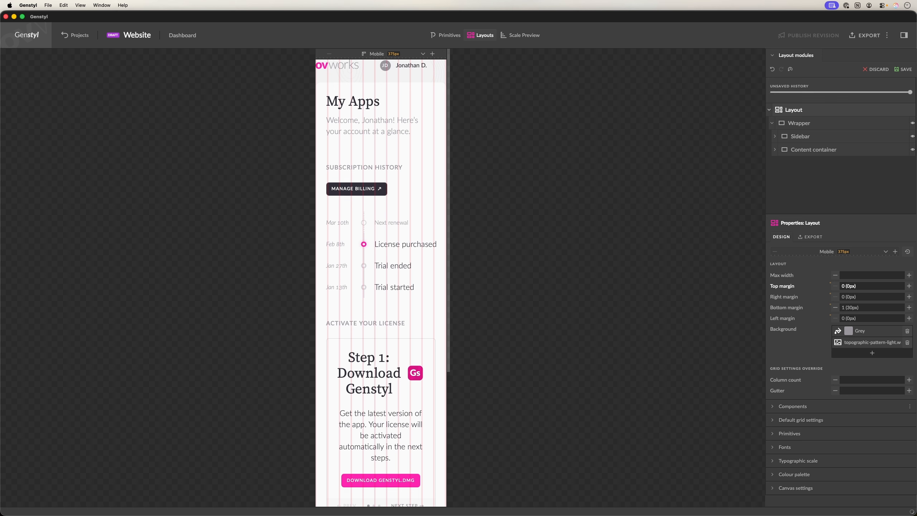
- Set the Sidebar's bottom margin to 0 at the Mobile breakpoint
click(369, 69)
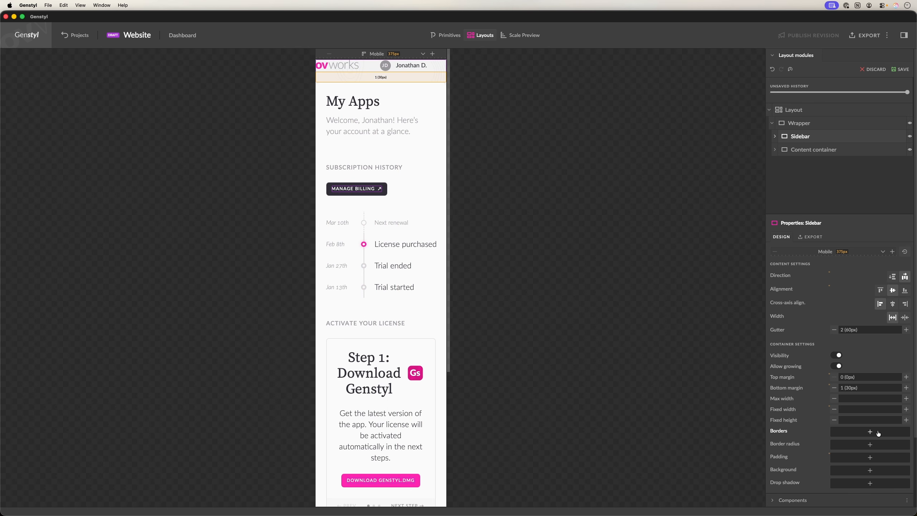
click(859, 387)
text(0)
key(Return)
- Add an all-sides padding to the Sidebar at the Mobile breakpoint and set its scale multiplier to 0.75 (22.5px)
click(869, 457)
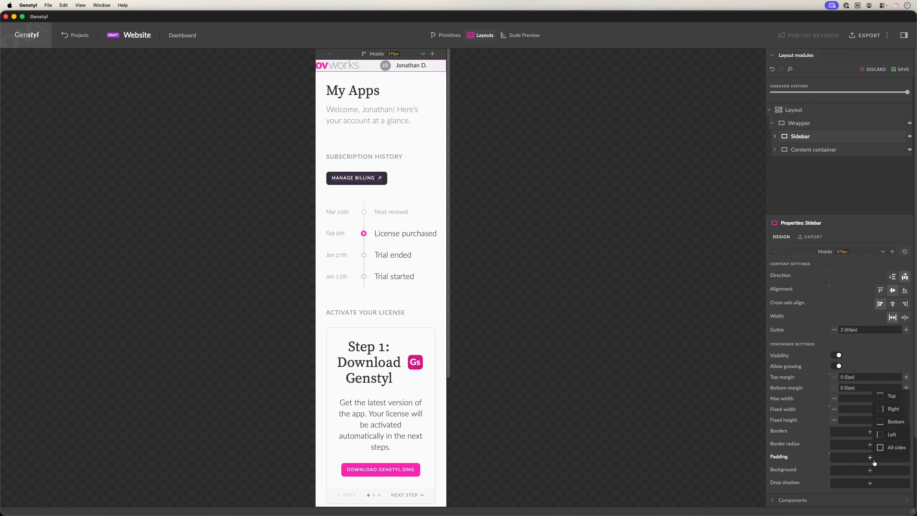
click(885, 450)
click(863, 458)
click(862, 474)
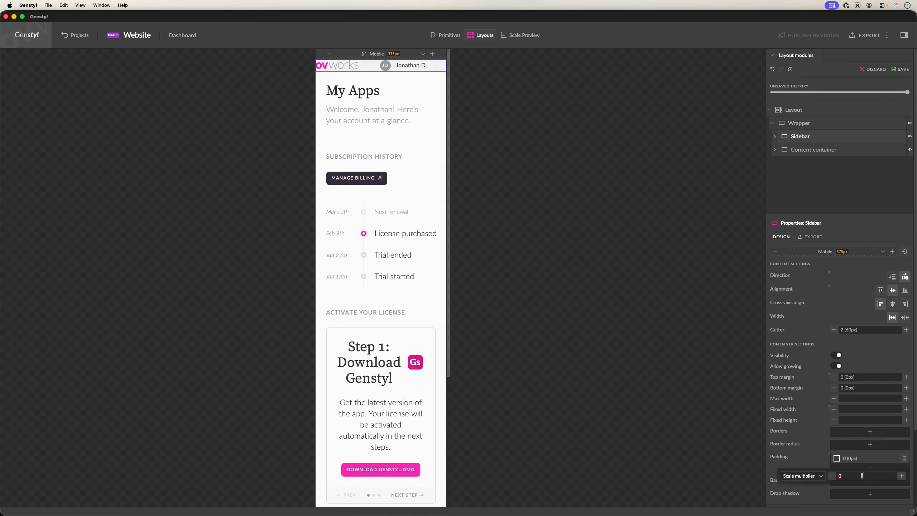
text(1)
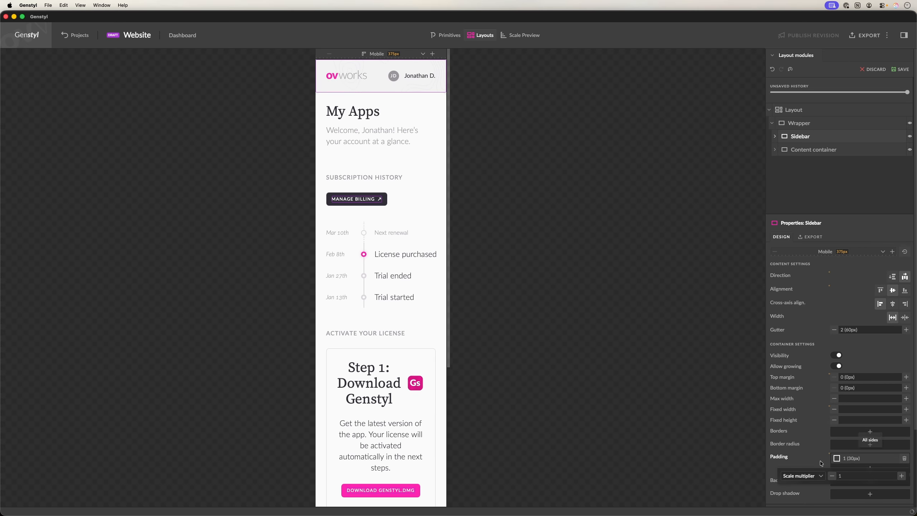
click(832, 476)
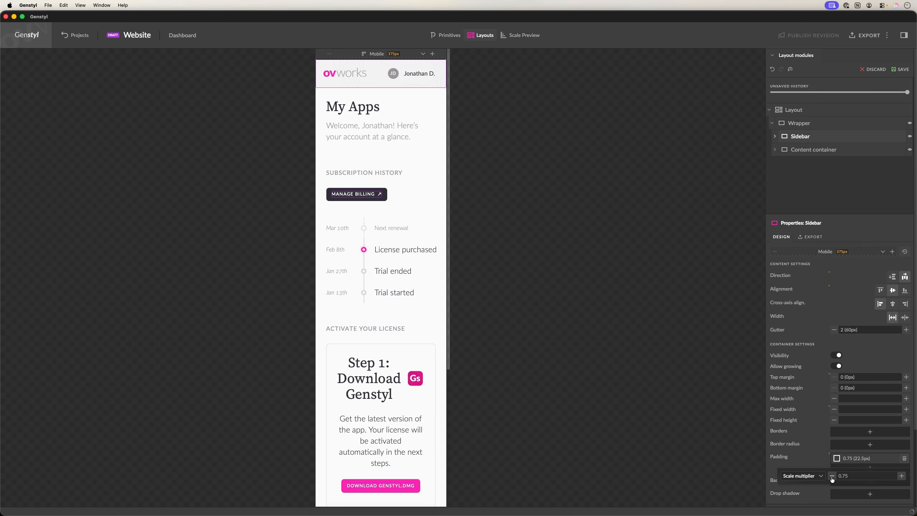
key(Escape)
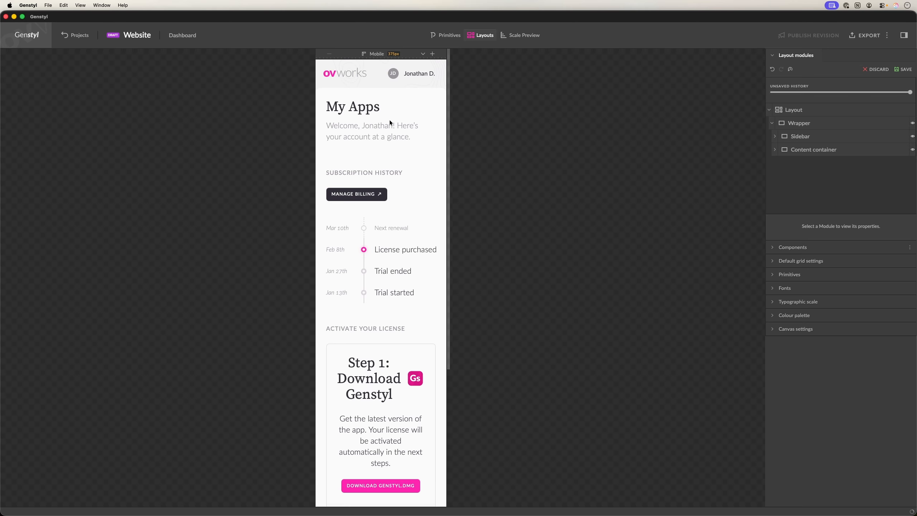
- Reduce the Content box's all-sides padding to 0.75 (22.5px) at the Mobile breakpoint
click(320, 101)
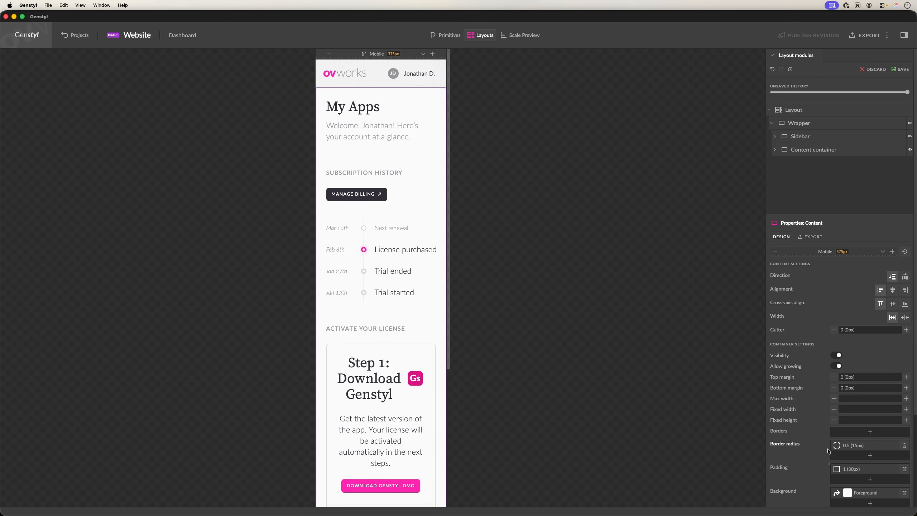
click(863, 469)
click(832, 487)
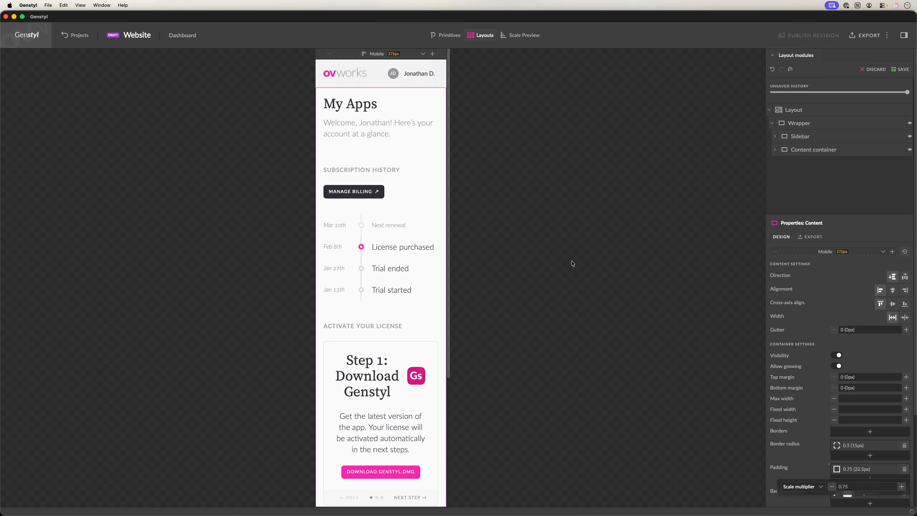
key(Escape)
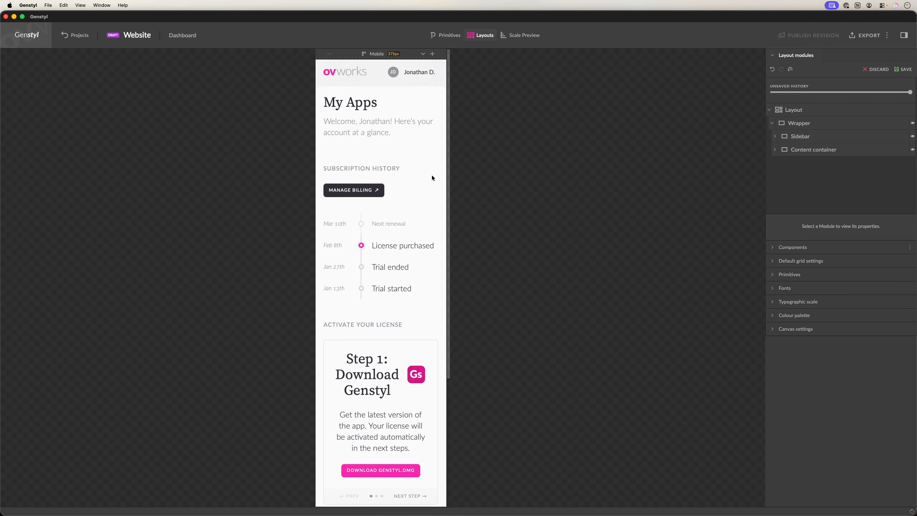
- Reduce the padding of the Steps box in the license activation section to 0.75 (22.5px) at the Mobile breakpoint
scroll(431, 175, down, 5)
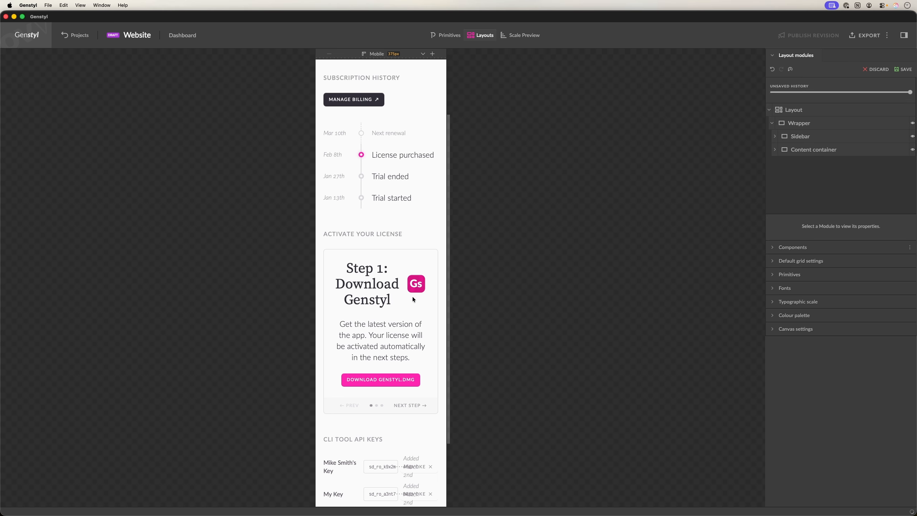
click(327, 263)
click(853, 458)
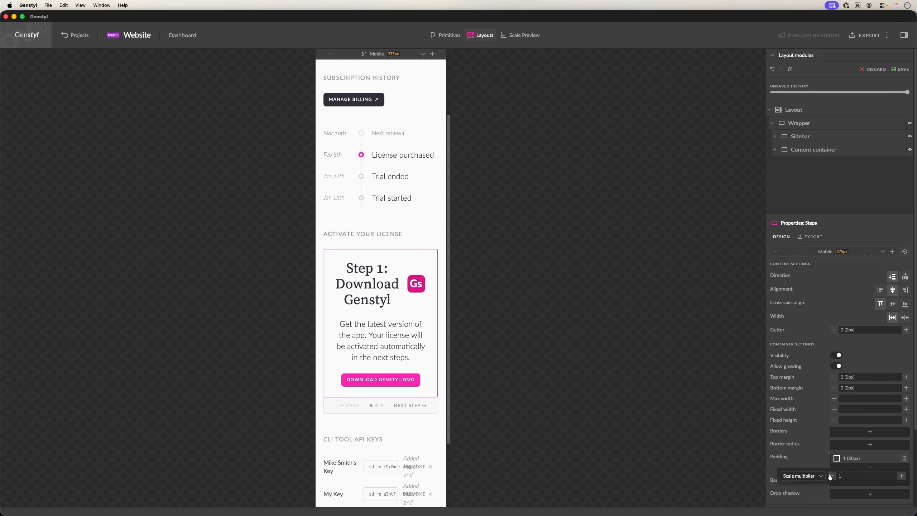
click(831, 476)
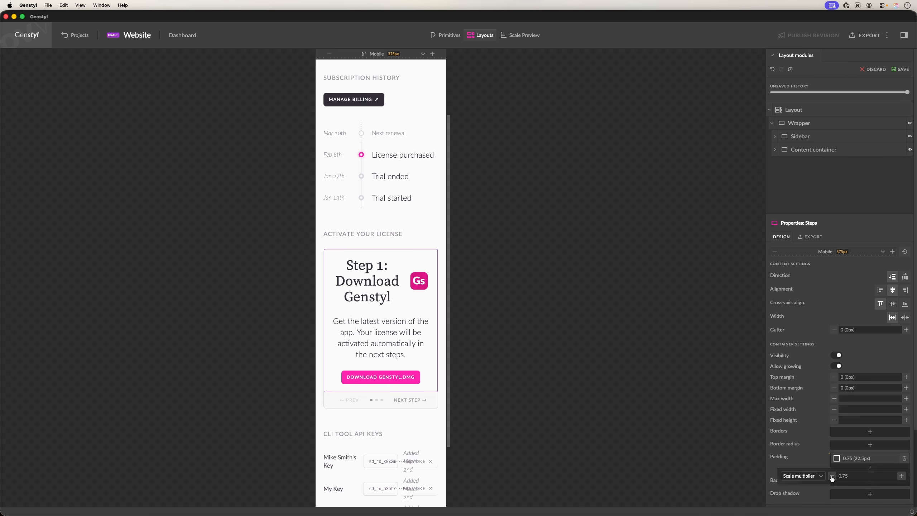
- Set the direction of the box holding the Step 1 heading and Gs logo to Vertical
click(406, 287)
click(891, 276)
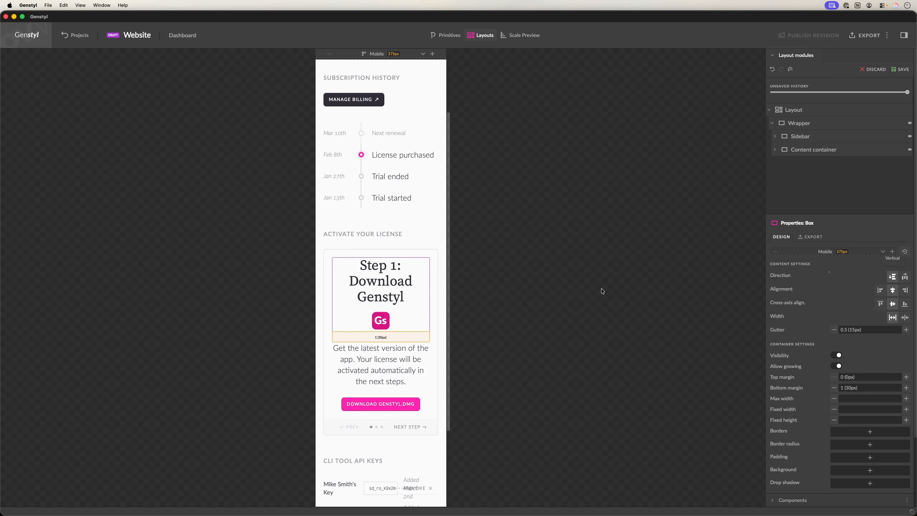
key(Escape)
- Set the Footer's direction to Vertical at the Mobile breakpoint
scroll(432, 314, down, 5)
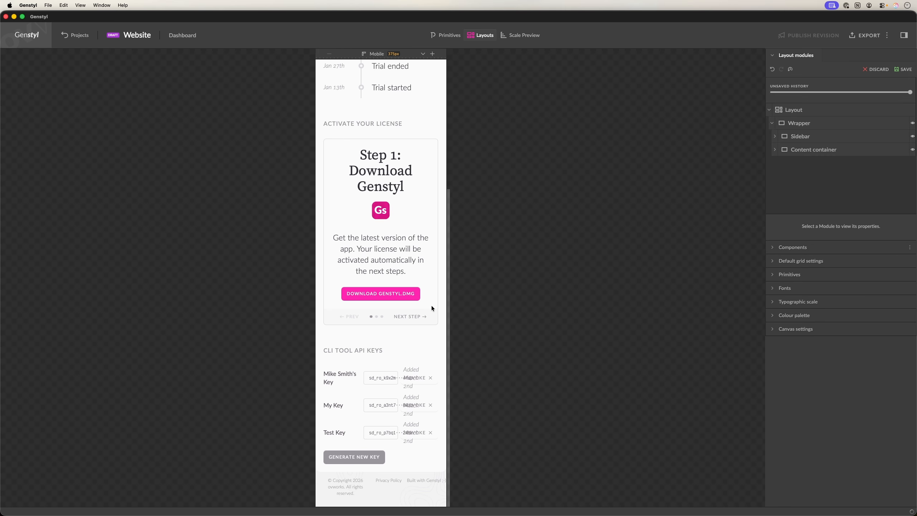
click(371, 481)
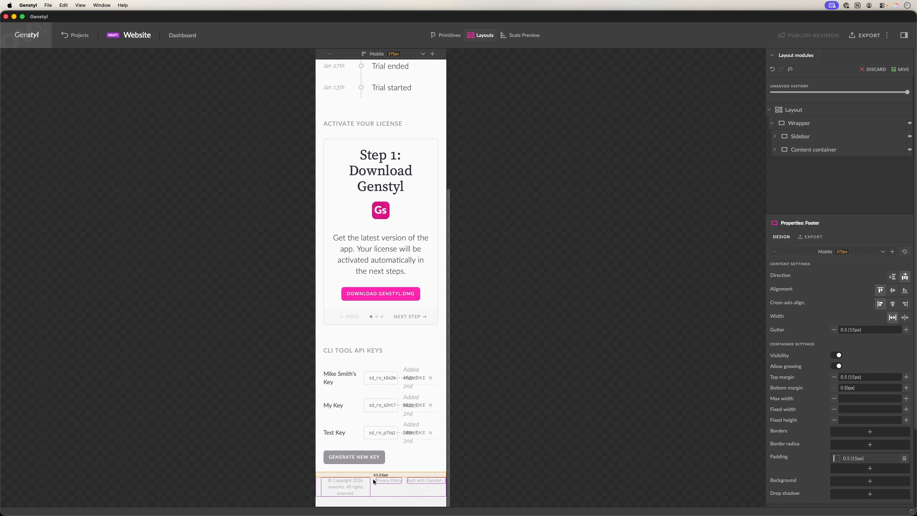
scroll(814, 440, down, 1)
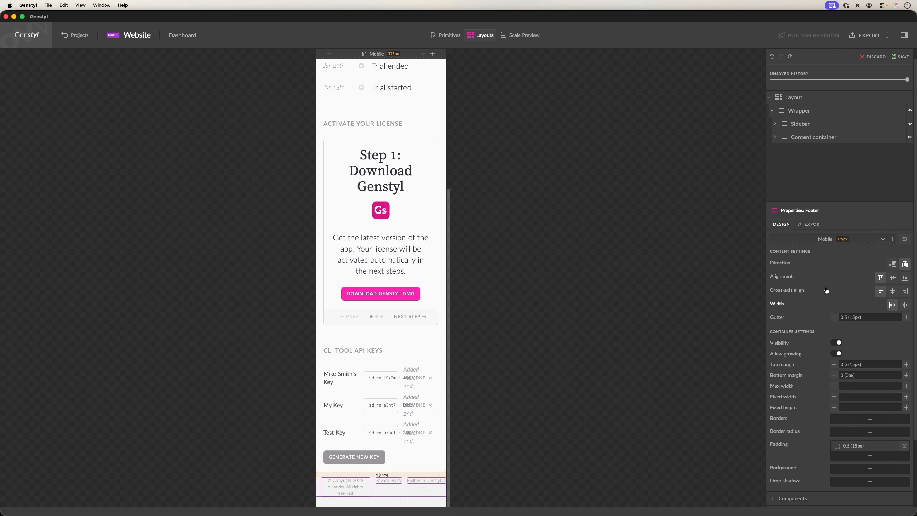
click(891, 266)
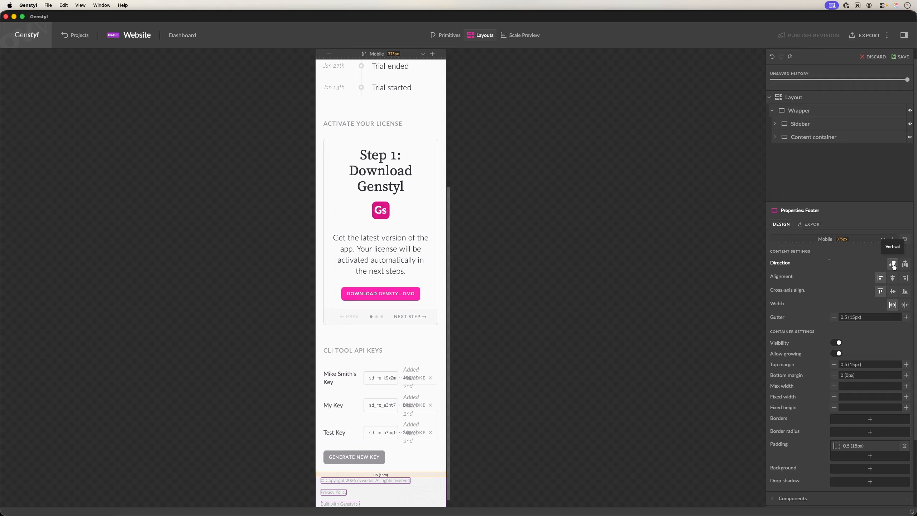
- Set the Footer's gutter to 0 and its alignment to centre at the Mobile breakpoint
click(868, 314)
text(0)
key(Return)
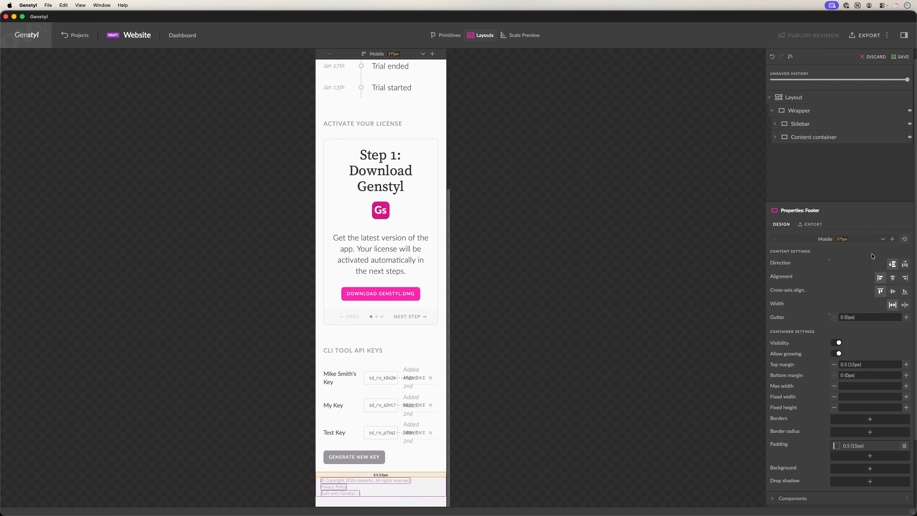
click(892, 278)
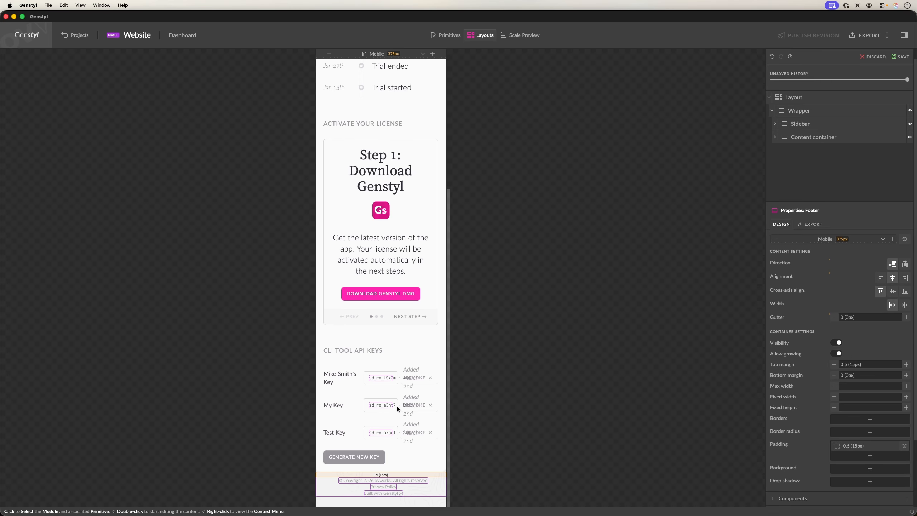
key(Escape)
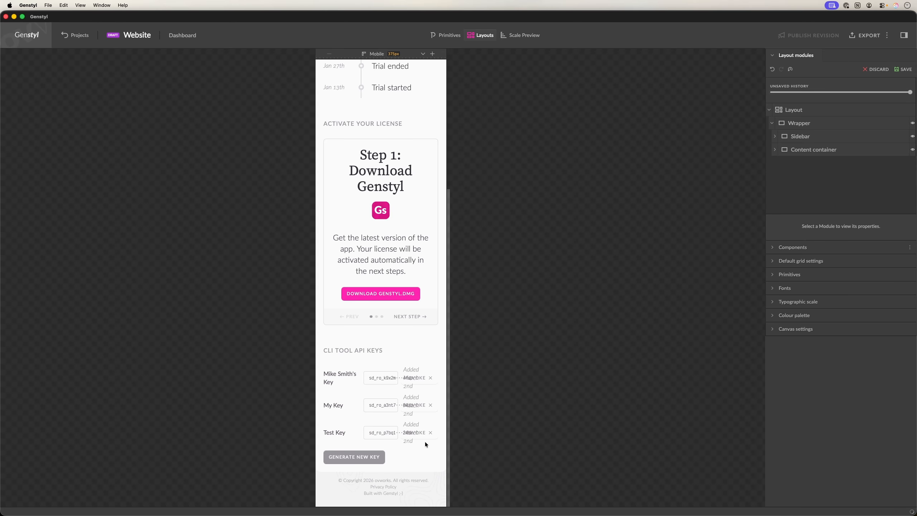
- Review the whole Mobile layout from header to footer, and switch the canvas to the Max width breakpoint
scroll(419, 447, up, 10)
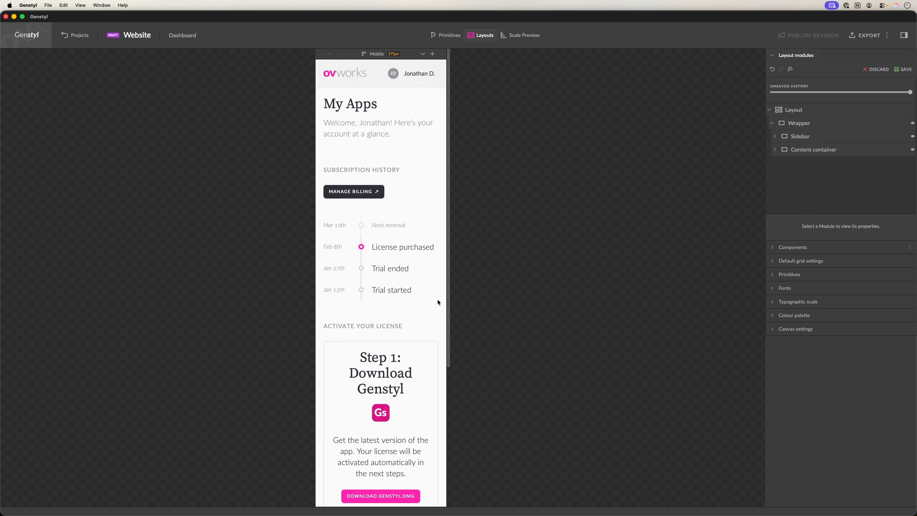
scroll(437, 309, down, 5)
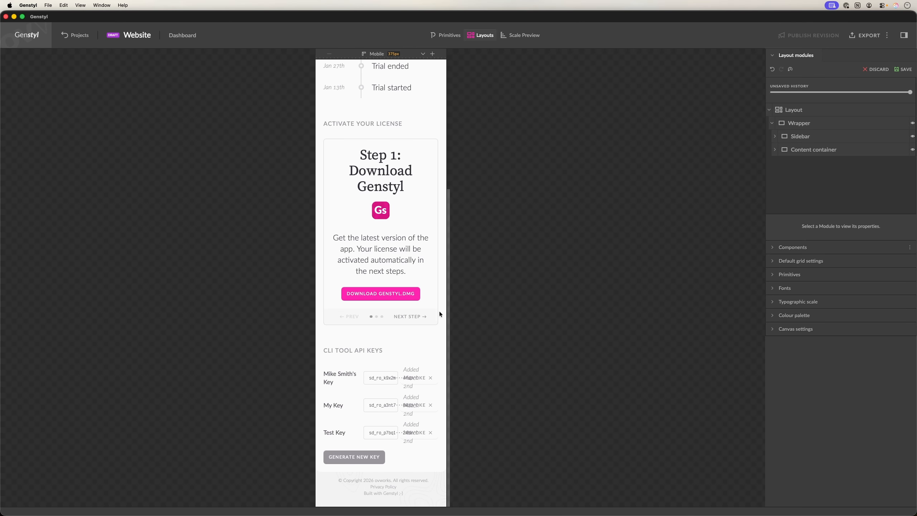
scroll(439, 311, up, 3)
scroll(439, 311, up, 3)
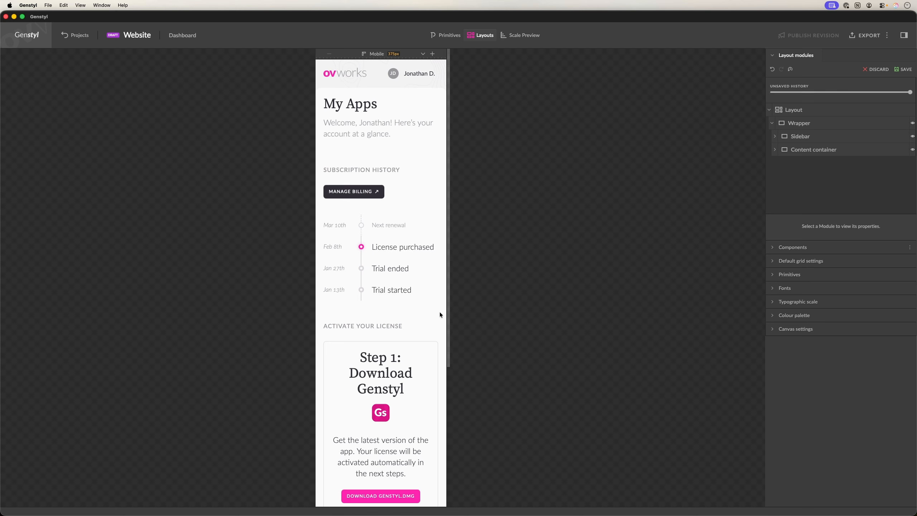
click(432, 54)
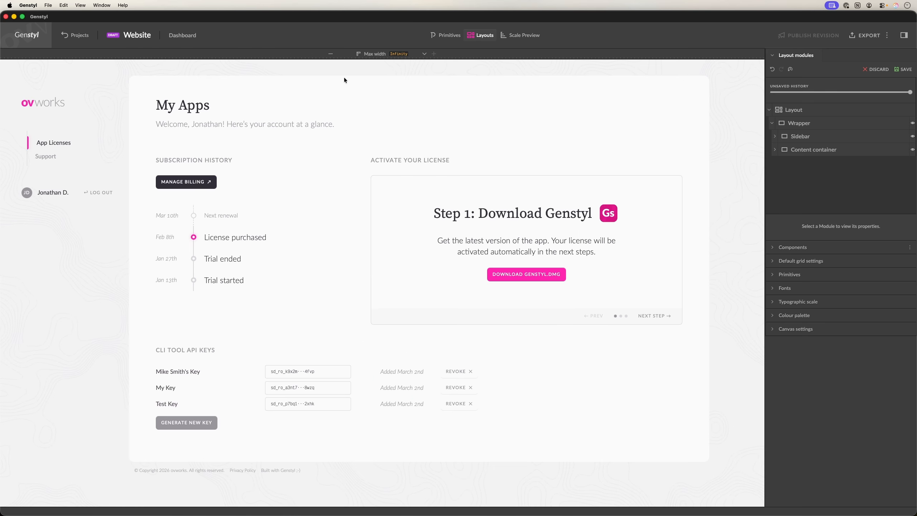